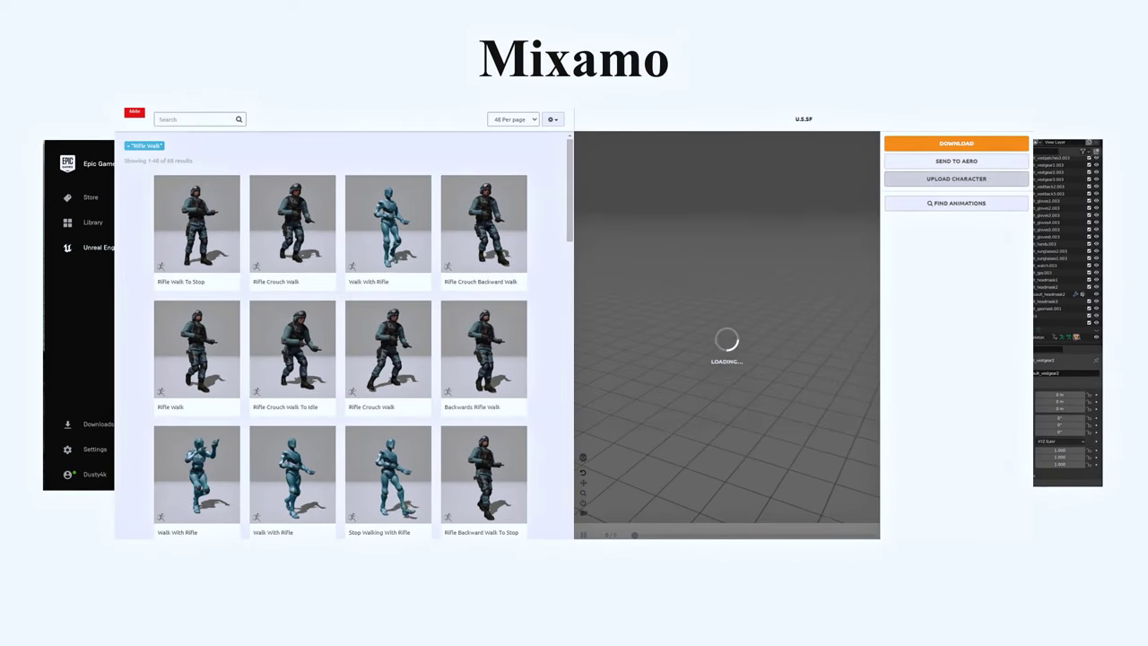
{"action": "left_click", "coordinate": [388, 231]}
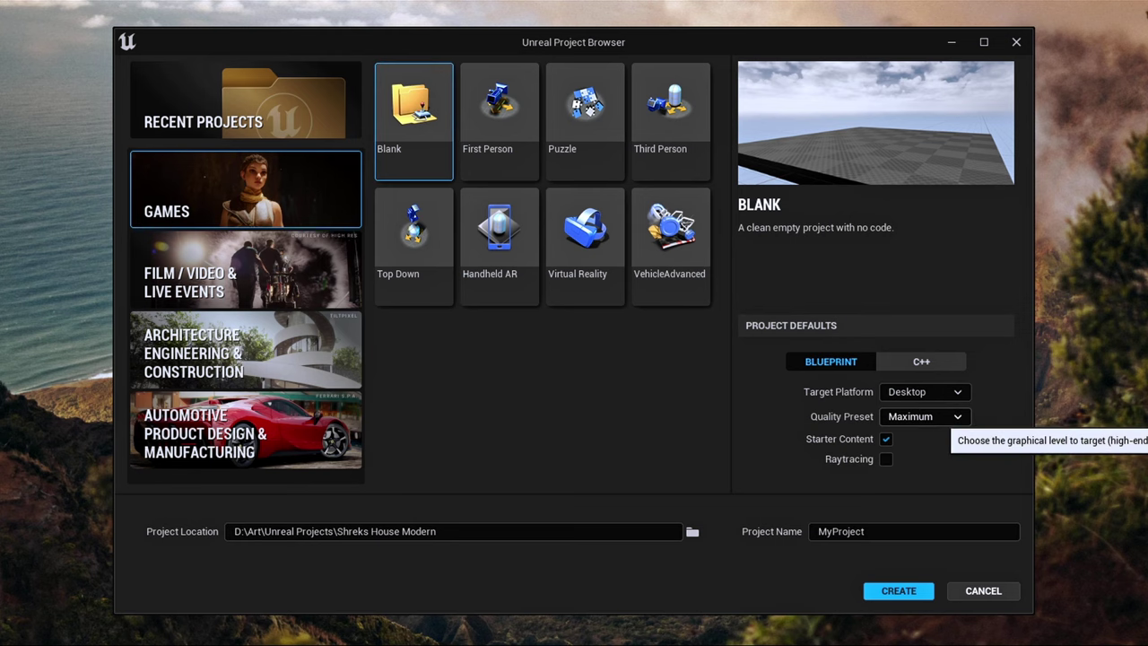
Configure the Starter Content option for a blank Games project using Blueprint and Maximum quality
{"action": "left_click", "coordinate": [886, 438]}
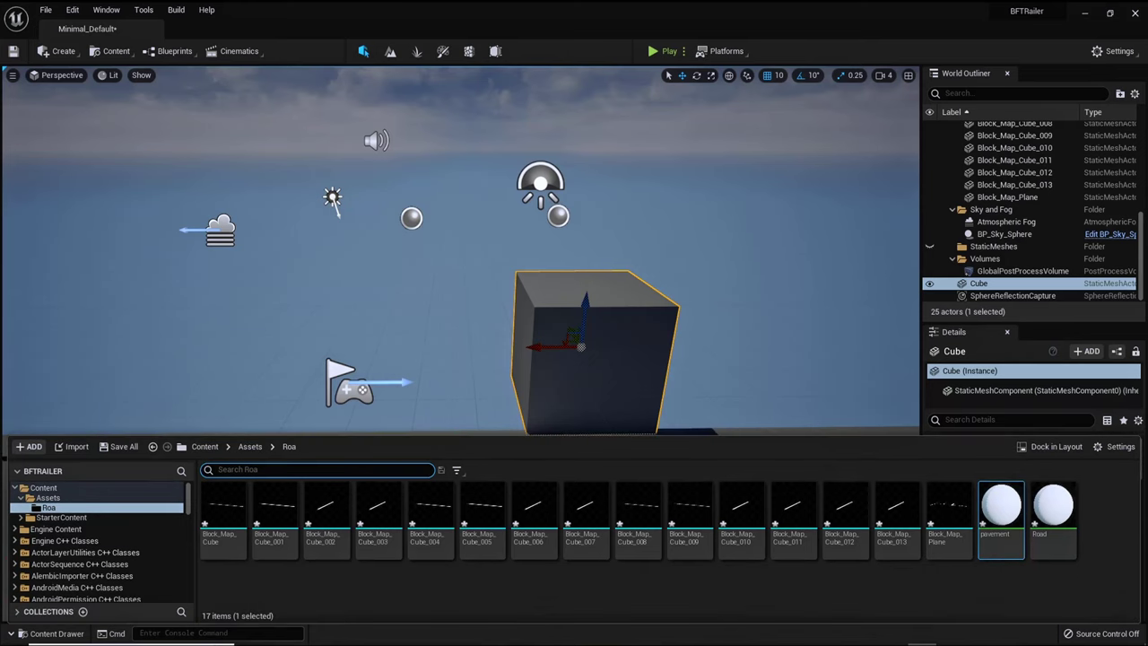
Place the Wall_Door_400x400 mesh from the StarterContent Architecture folder into the level
{"action": "left_click", "coordinate": [61, 517]}
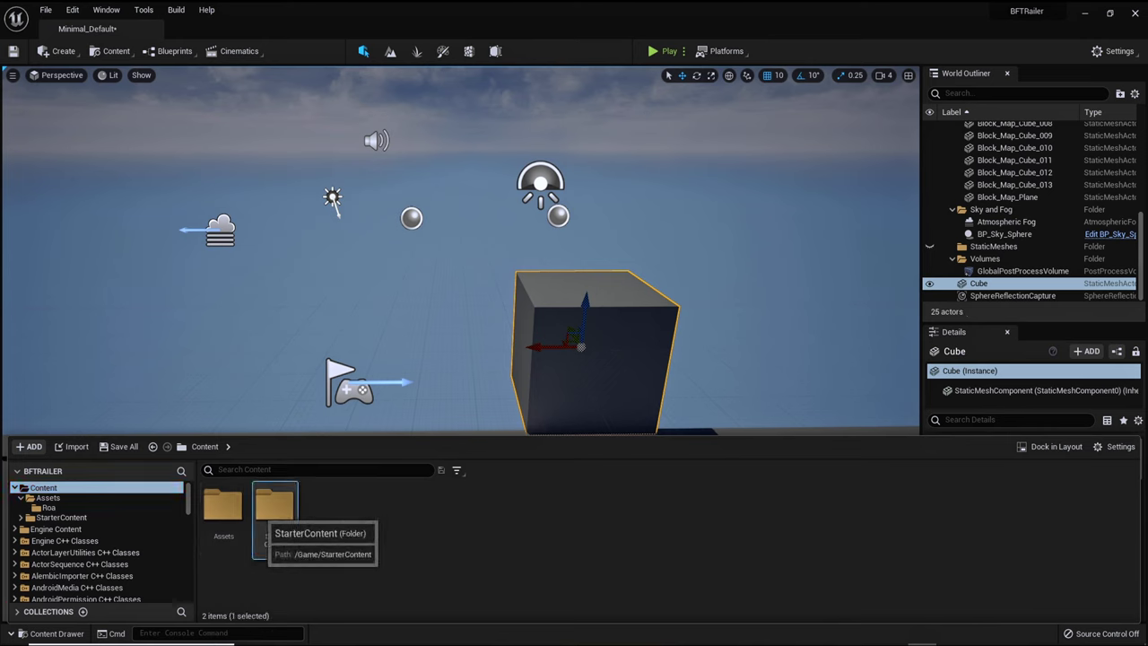
{"action": "double_click", "coordinate": [222, 506]}
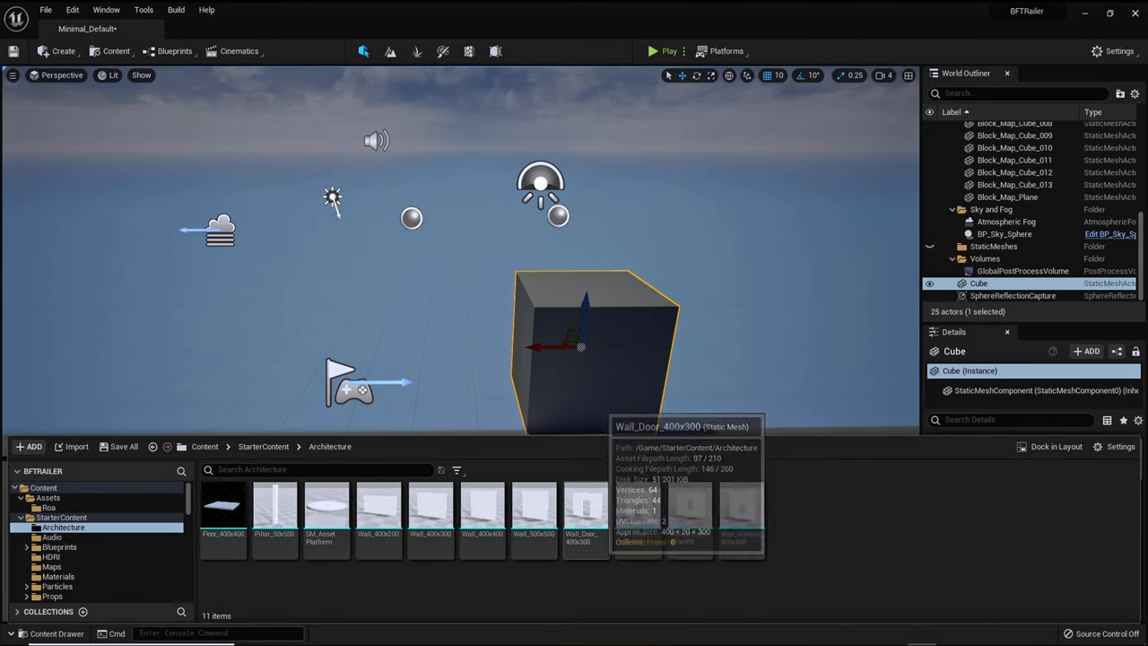
{"action": "left_click_drag", "start_coordinate": [638, 506], "coordinate": [377, 452]}
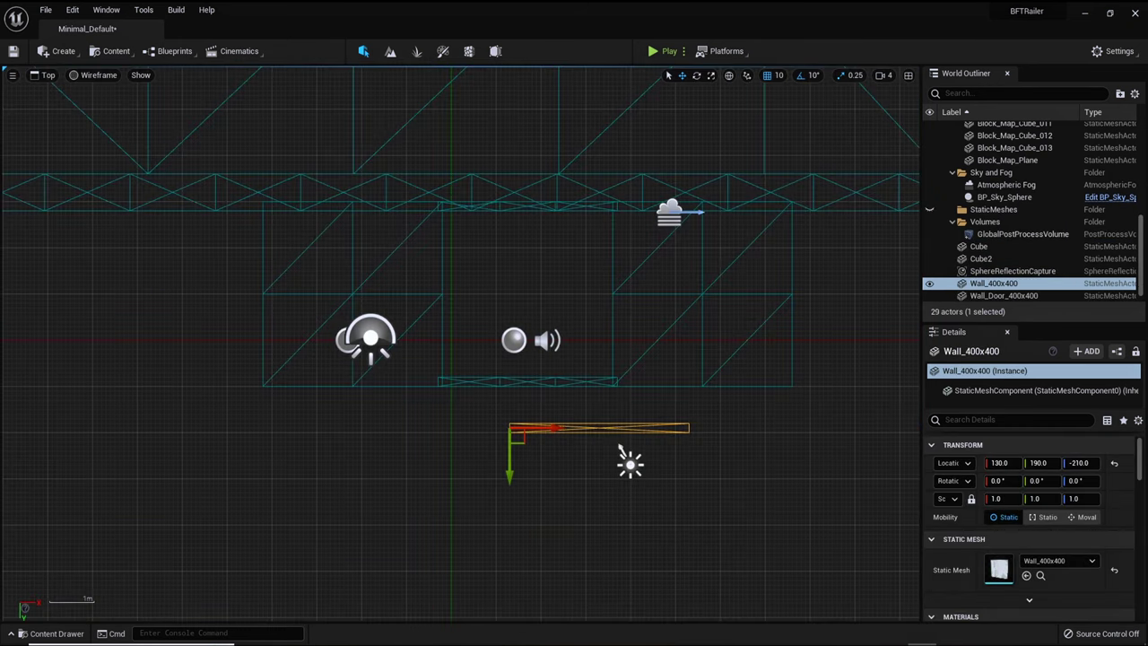
Rotate the Wall_400x400 mesh to -90° about Z and move it to X 100, shifting it along Y toward the blocks
{"action": "key", "text": "e"}
{"action": "left_click_drag", "start_coordinate": [575, 425], "coordinate": [510, 362]}
{"action": "key", "text": "w"}
{"action": "left_click_drag", "start_coordinate": [554, 427], "coordinate": [542, 423]}
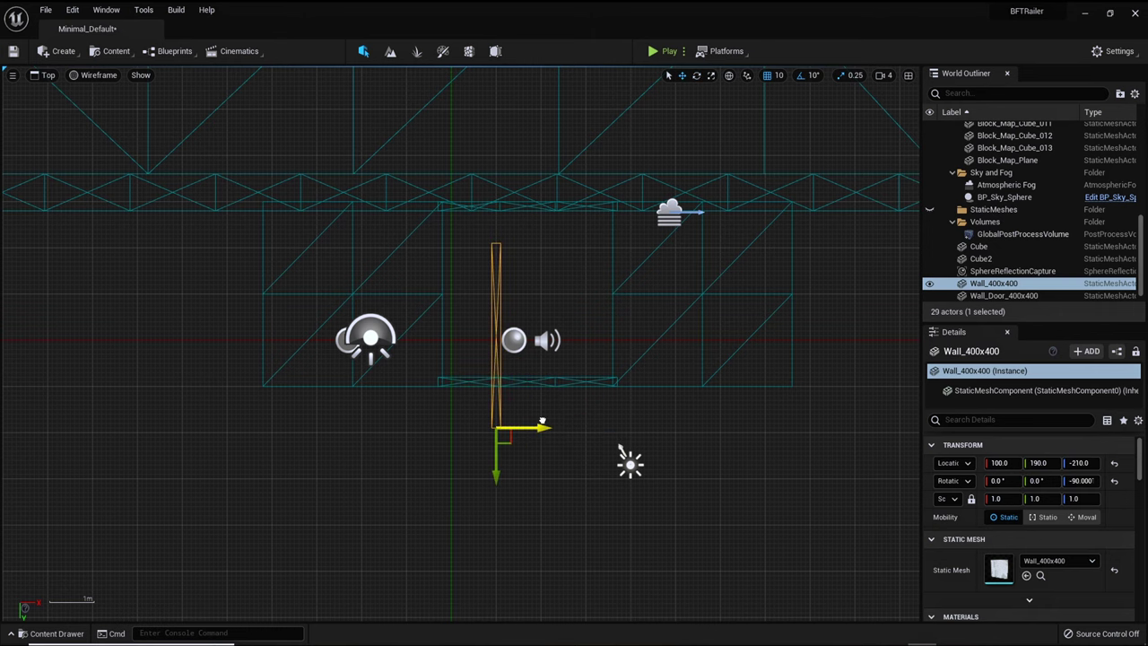
{"action": "left_click_drag", "start_coordinate": [496, 469], "coordinate": [497, 437]}
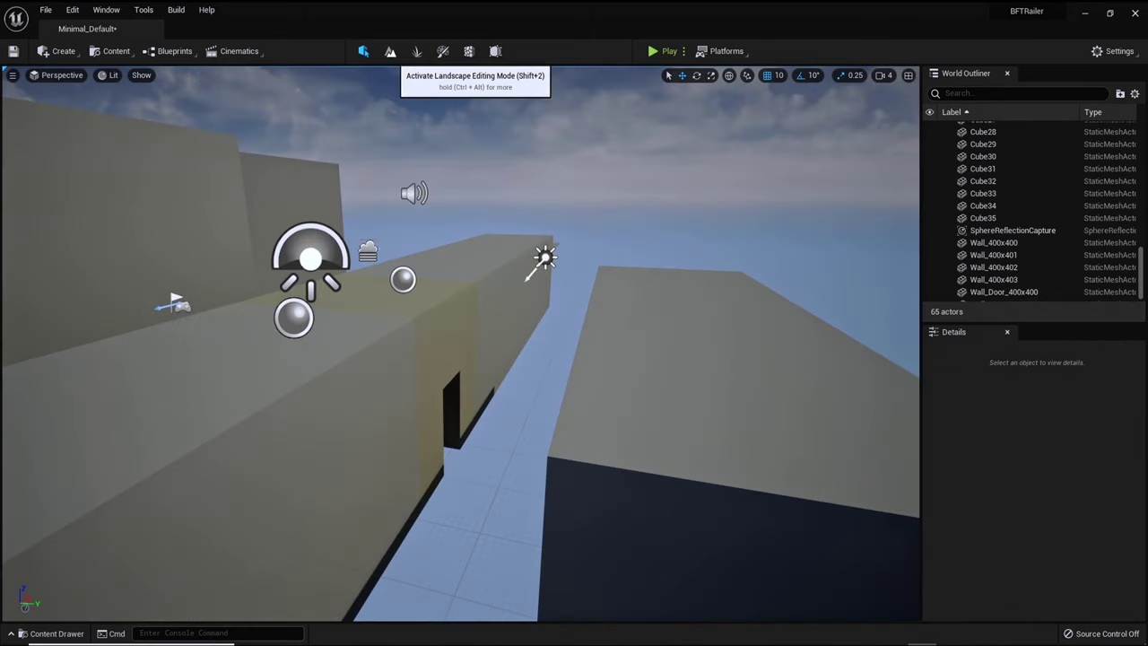
Activate Landscape editing mode for the blocked-out level
{"action": "left_click", "coordinate": [390, 52]}
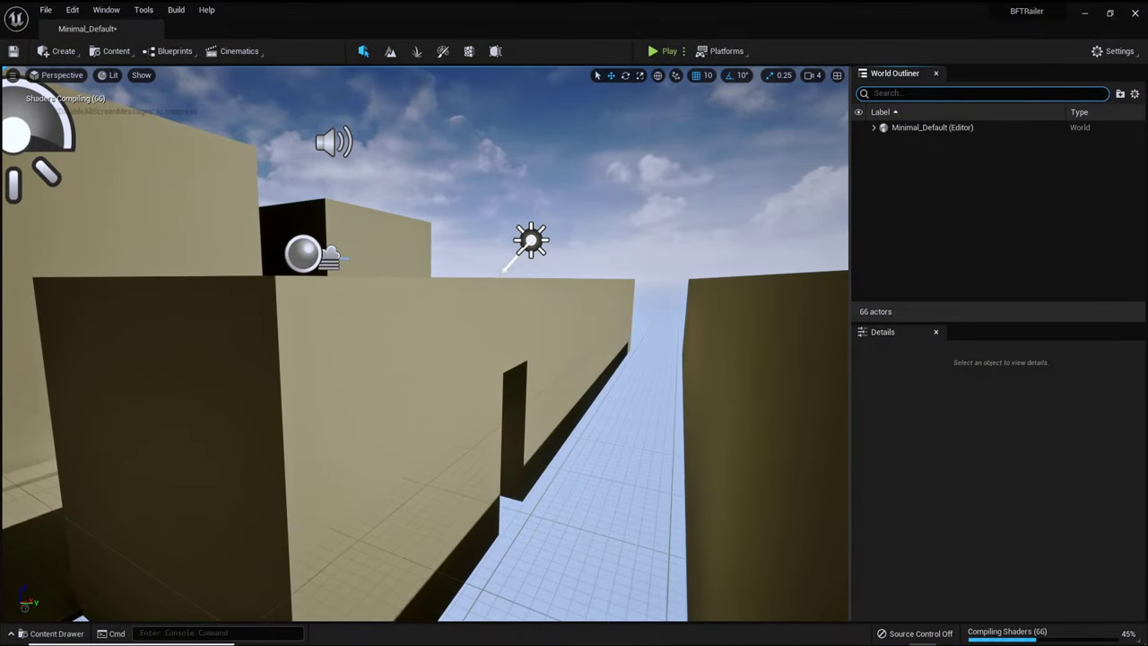
Re-aim the directional Light Source, set its intensity to 4 lux, and select BP_Sky_Sphere
{"action": "left_click", "coordinate": [531, 240]}
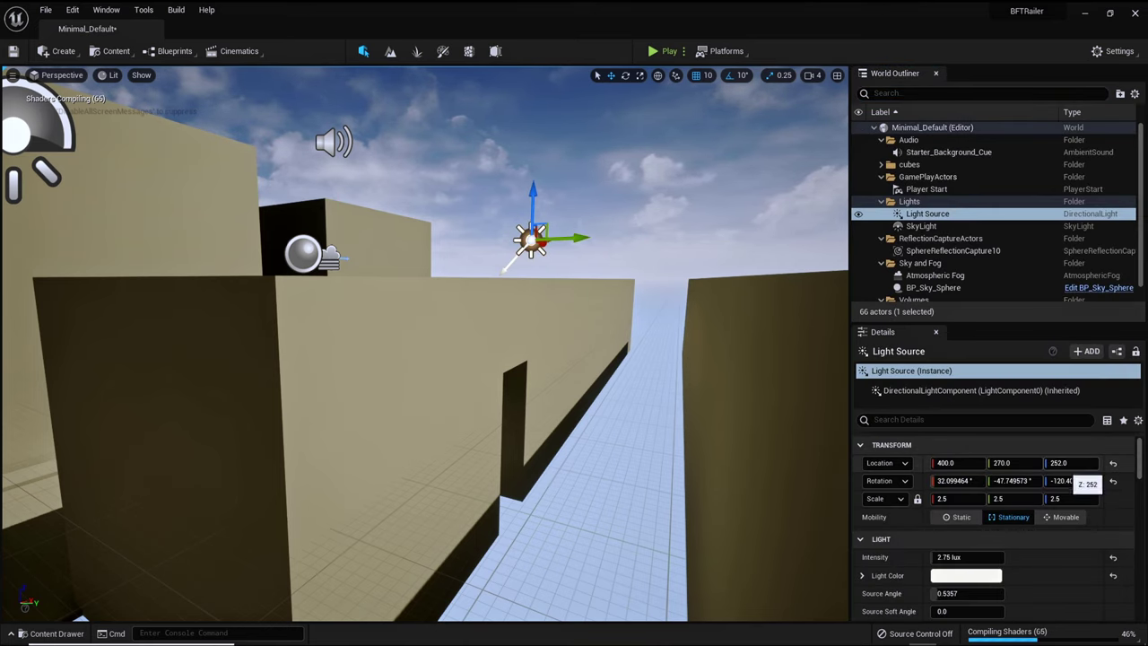
{"action": "left_click", "coordinate": [1069, 482]}
{"action": "type", "text": "0"}
{"action": "key", "text": "Return"}
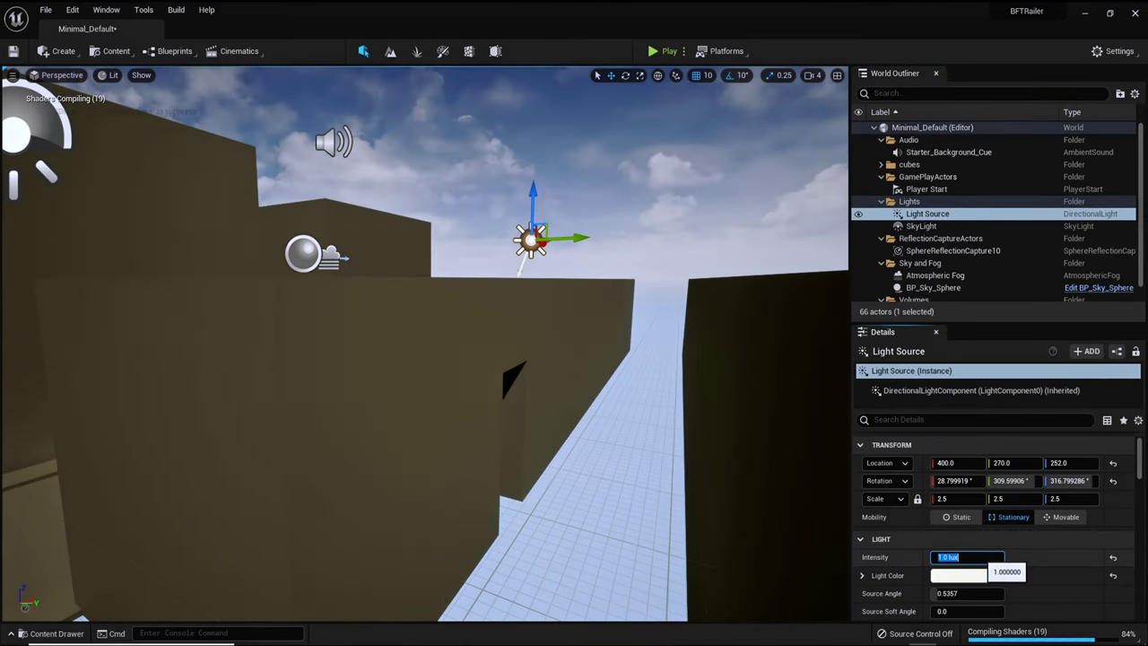
{"action": "key", "text": "Return"}
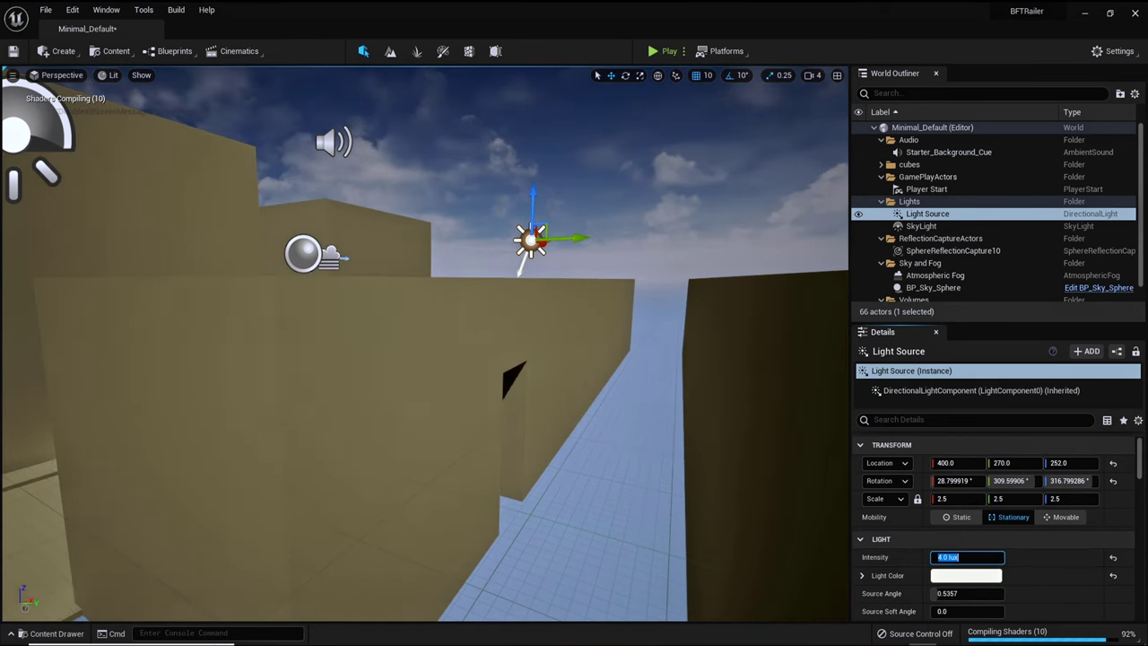
{"action": "left_click", "coordinate": [933, 288]}
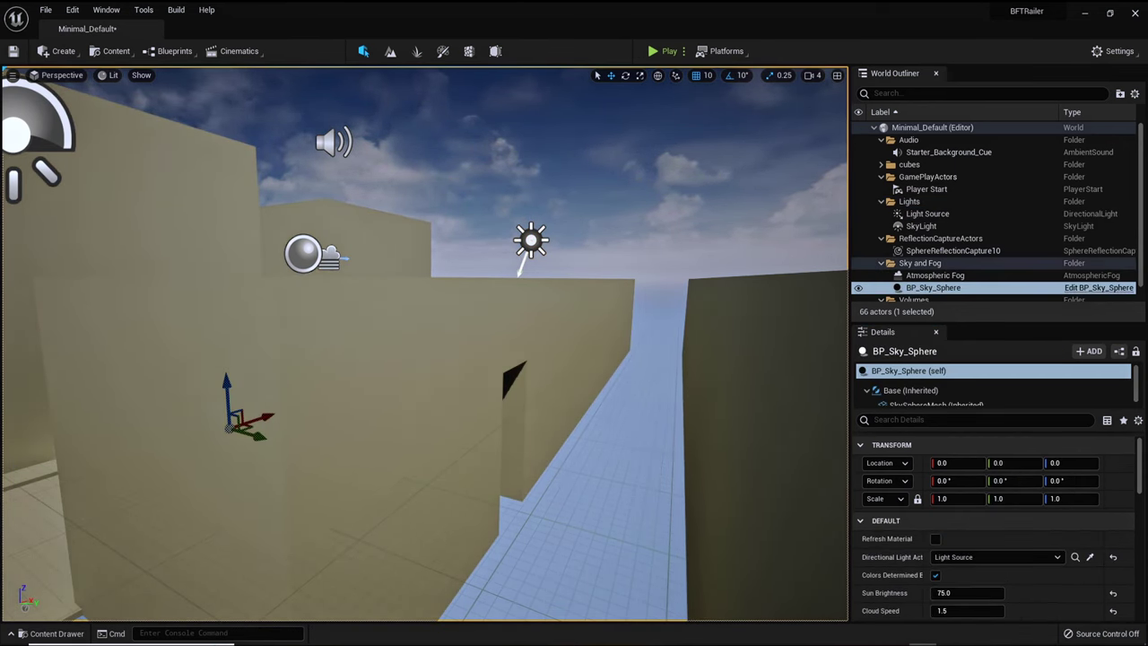
Add an Exponential Height Fog actor to the level
{"action": "left_click", "coordinate": [59, 52]}
{"action": "mouse_move", "coordinate": [90, 126]}
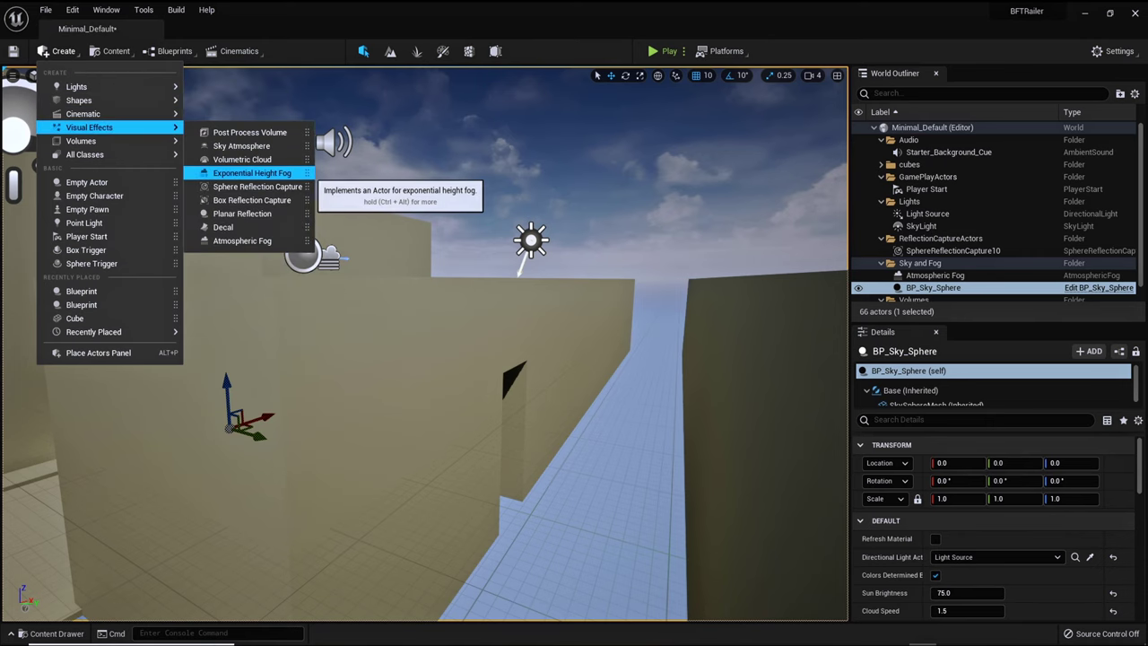
{"action": "left_click", "coordinate": [252, 172]}
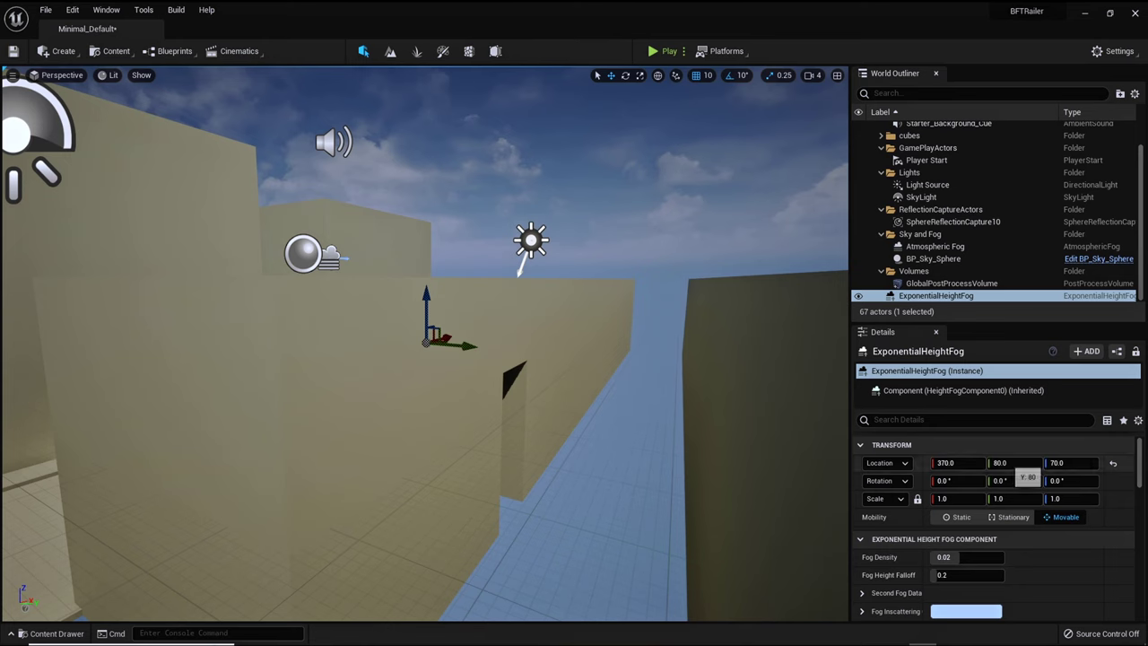
Set the height fog's inscattering color to a pale yellow, linear hex FFDB7B, and adjust its fog density
{"action": "scroll", "coordinate": [987, 538], "scroll_direction": "down", "scroll_amount": 1}
{"action": "left_click", "coordinate": [966, 572]}
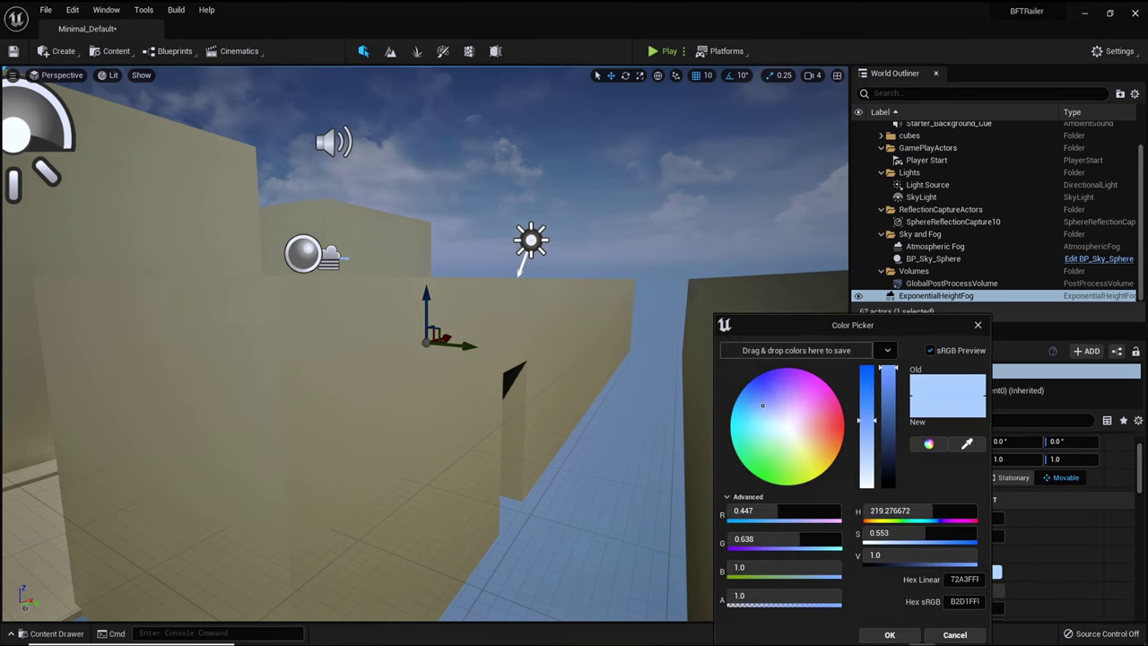
{"action": "mouse_move", "coordinate": [798, 437]}
{"action": "left_mouse_down"}
{"action": "mouse_move", "coordinate": [794, 449]}
{"action": "mouse_move", "coordinate": [805, 444]}
{"action": "left_mouse_up"}
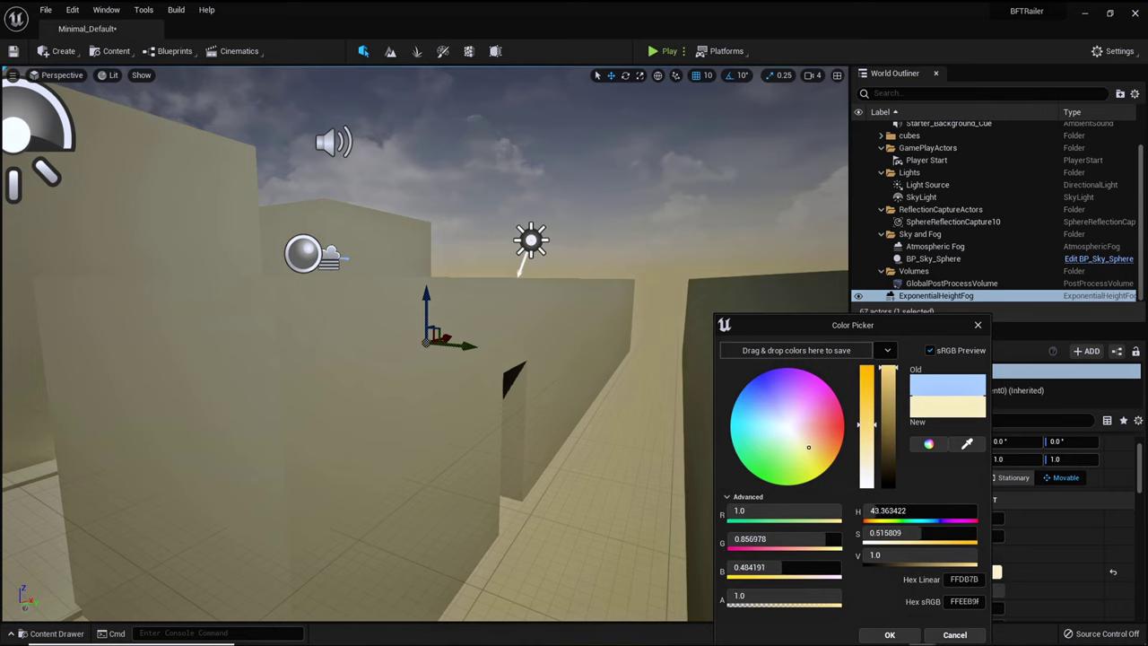
{"action": "left_click", "coordinate": [890, 635]}
{"action": "mouse_move", "coordinate": [961, 518]}
{"action": "left_mouse_down"}
{"action": "mouse_move", "coordinate": [988, 518]}
{"action": "mouse_move", "coordinate": [972, 535]}
{"action": "mouse_move", "coordinate": [989, 535]}
{"action": "mouse_move", "coordinate": [965, 510]}
{"action": "mouse_move", "coordinate": [965, 529]}
{"action": "mouse_move", "coordinate": [952, 529]}
{"action": "left_mouse_up"}
{"action": "scroll", "coordinate": [996, 529], "scroll_direction": "down", "scroll_amount": 2}
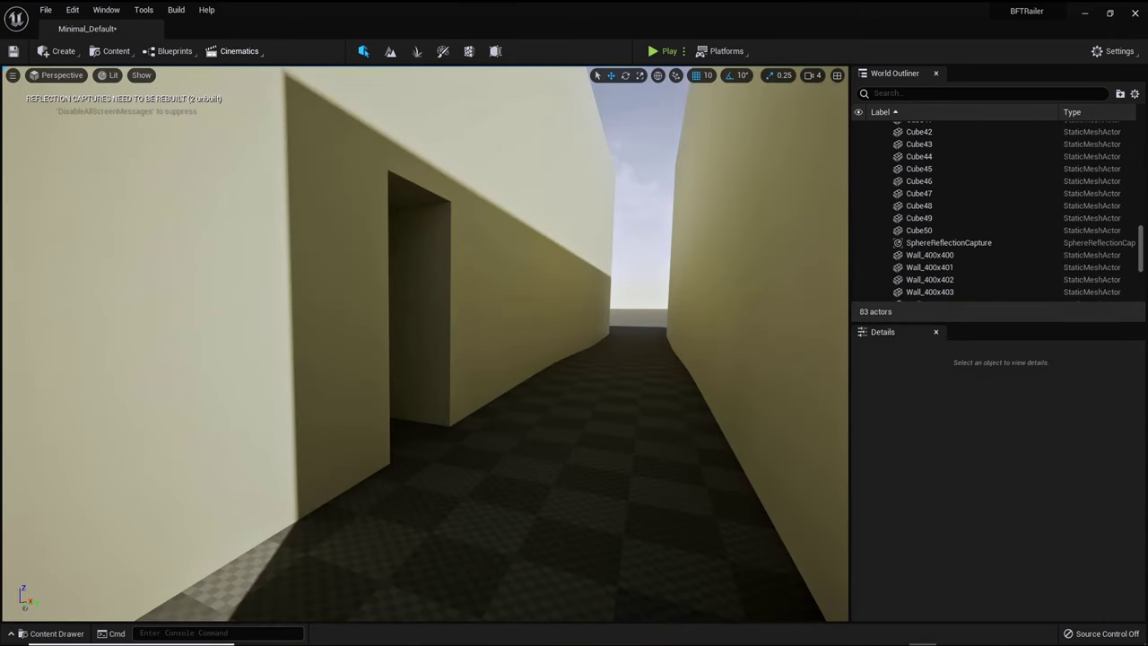
Add a master sequence to the level and change the viewport type to Cinematic Viewport
{"action": "left_click", "coordinate": [235, 52]}
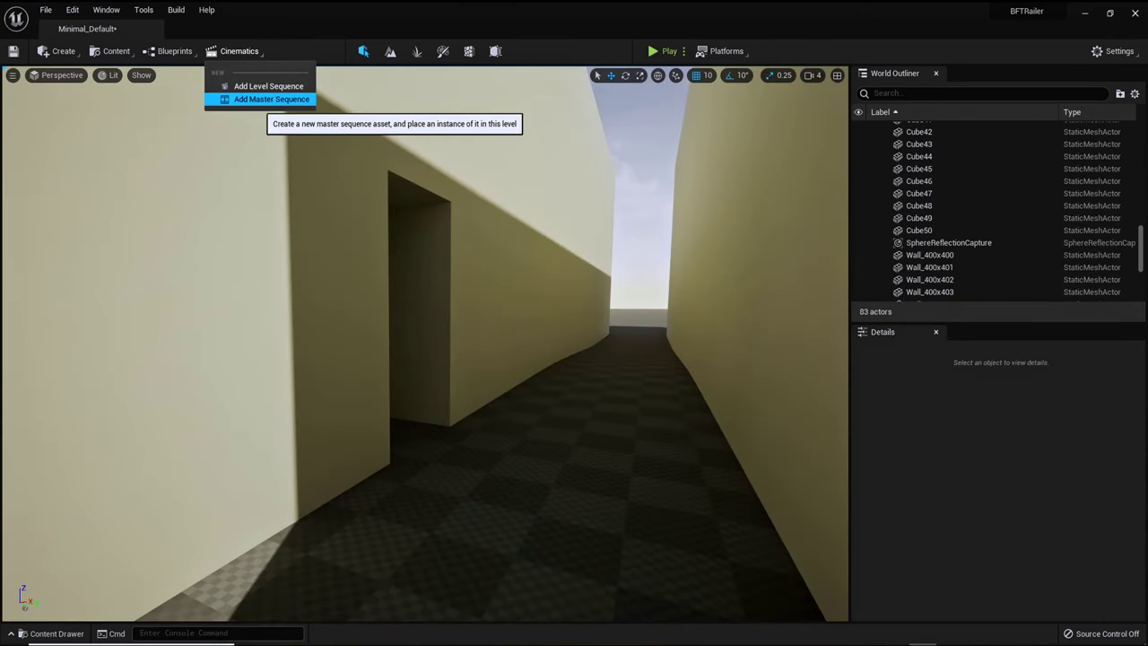
{"action": "left_click", "coordinate": [269, 98]}
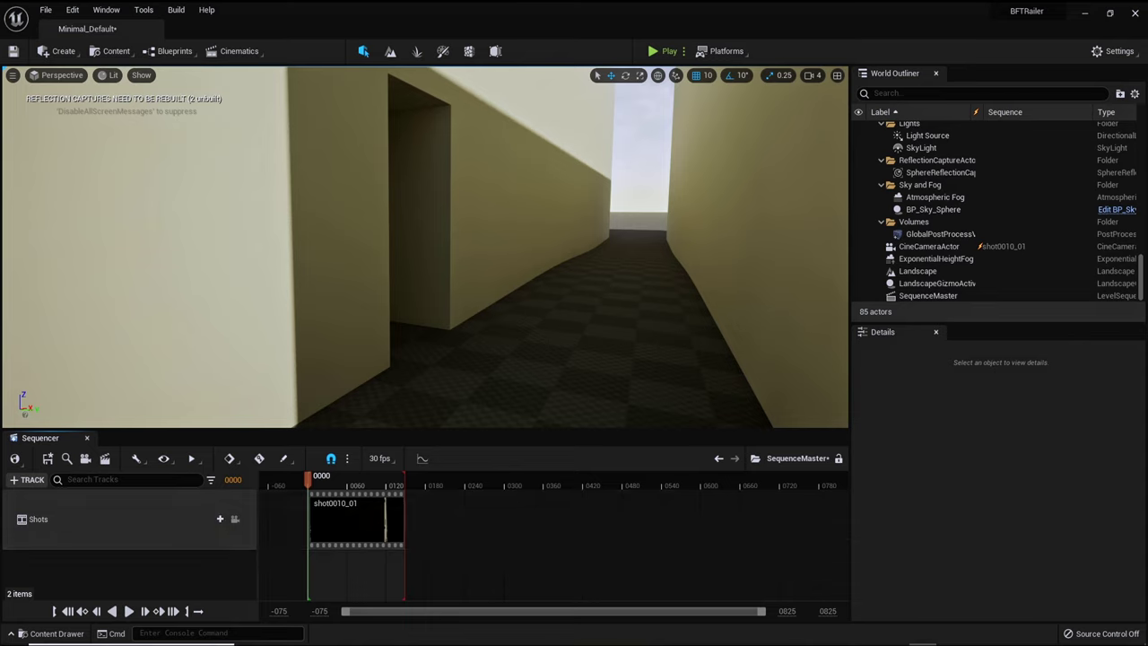
{"action": "left_click", "coordinate": [56, 74]}
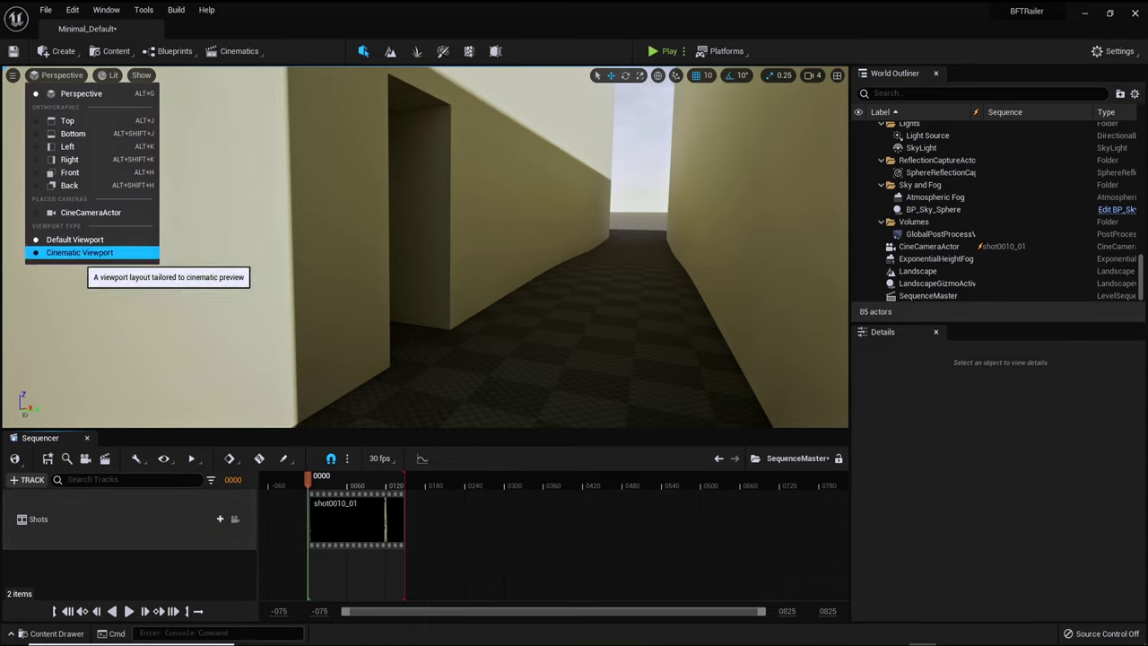
{"action": "left_click", "coordinate": [81, 252]}
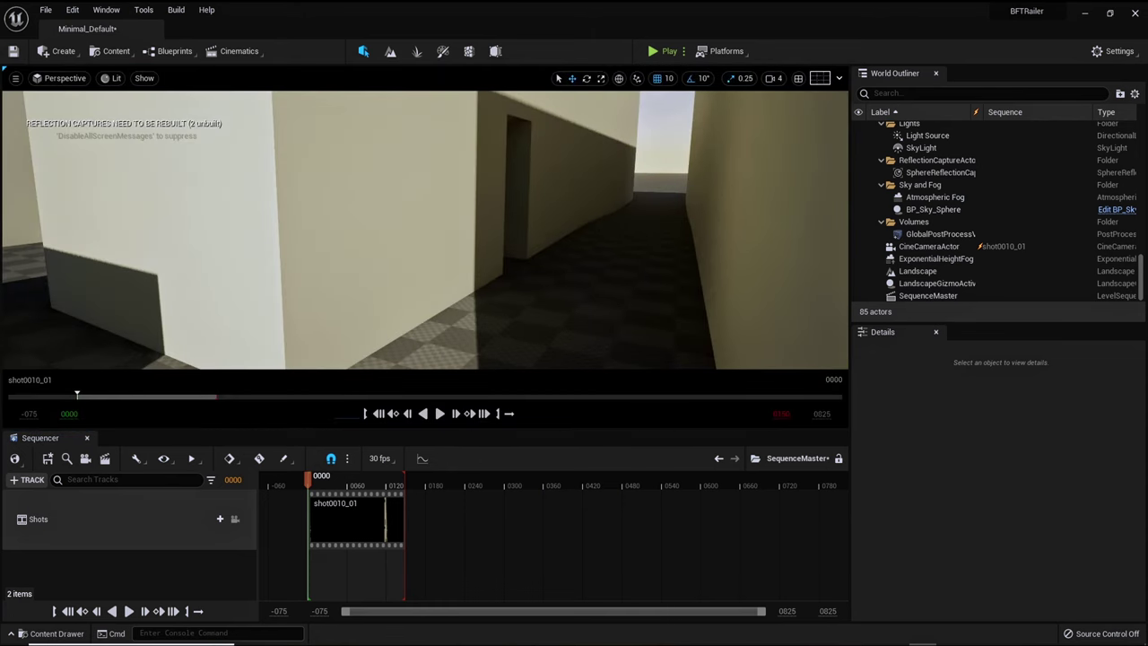
Overlay a 3x3 composition grid and enable a 2.35:1 letterbox mask, making the mask opaque black
{"action": "left_click", "coordinate": [819, 78]}
{"action": "left_click", "coordinate": [890, 126]}
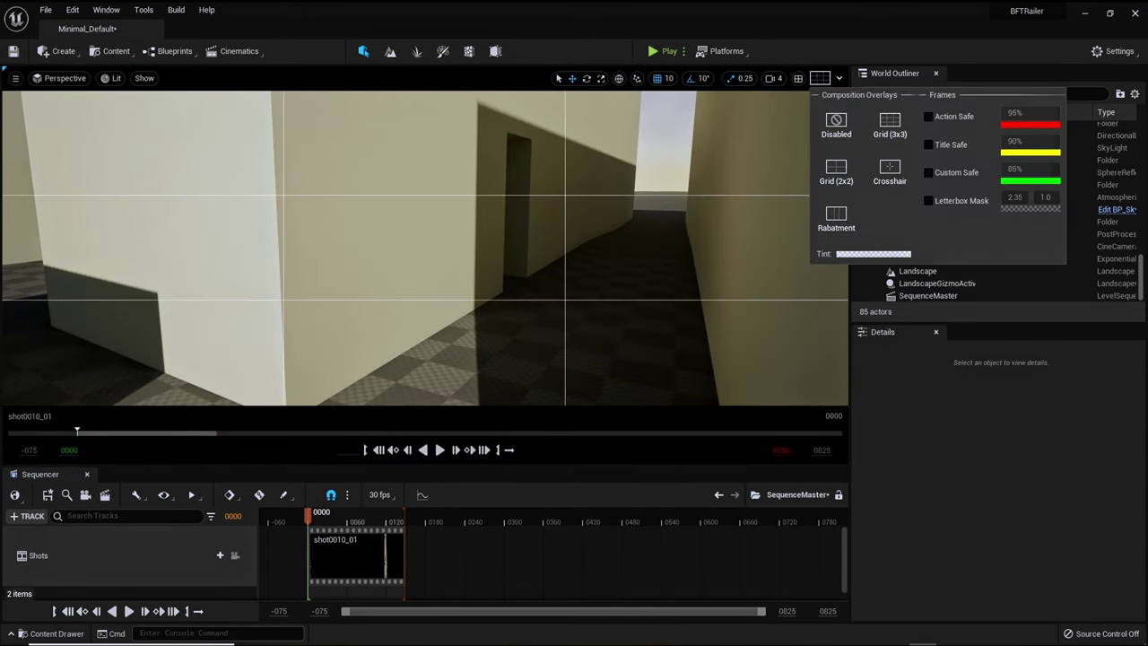
{"action": "left_click", "coordinate": [928, 200]}
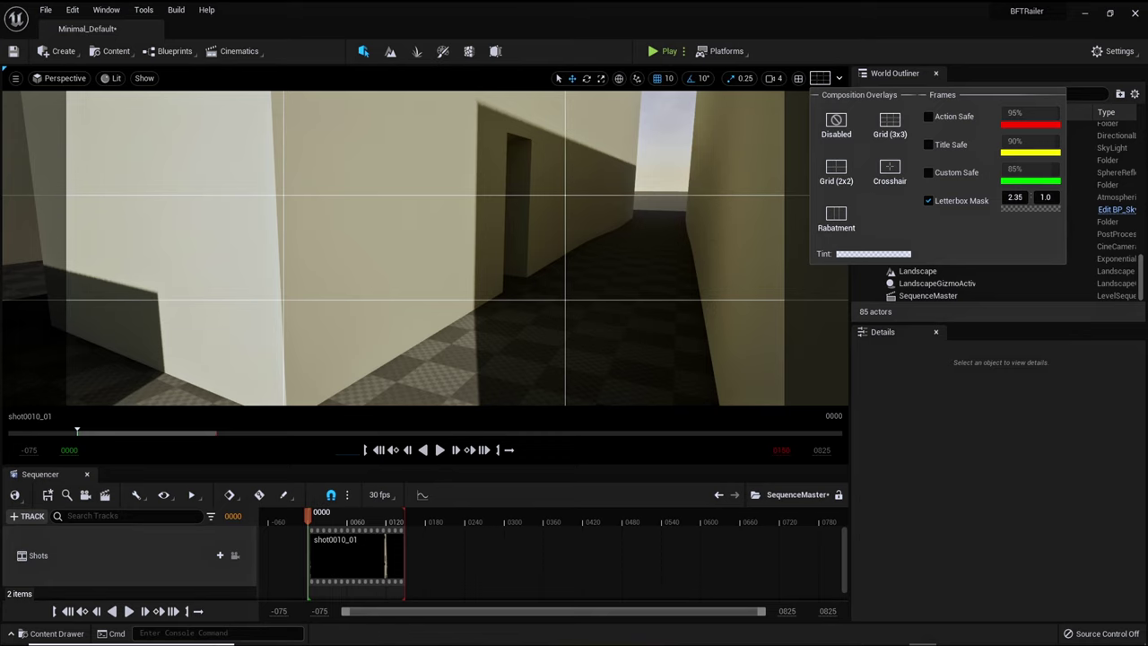
{"action": "left_click", "coordinate": [1030, 209]}
{"action": "left_click_drag", "start_coordinate": [1129, 273], "coordinate": [1132, 216]}
{"action": "left_click", "coordinate": [999, 431]}
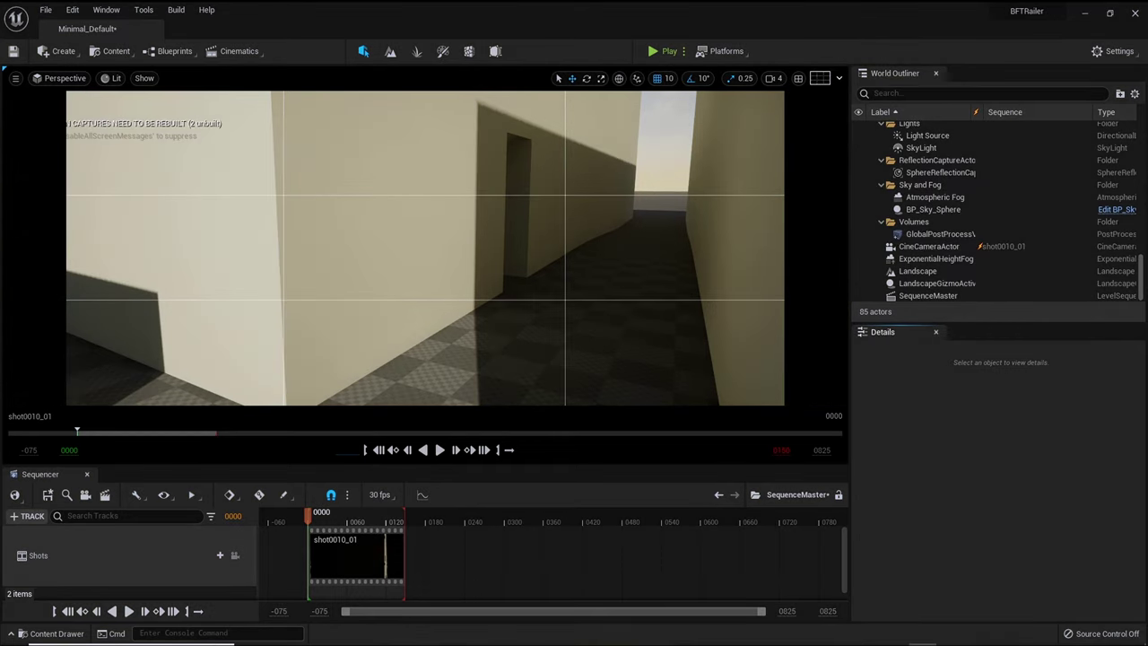
Add a Cine Camera Actor and position it in the alley at X 0, Y 400, Z 140
{"action": "left_click", "coordinate": [59, 51]}
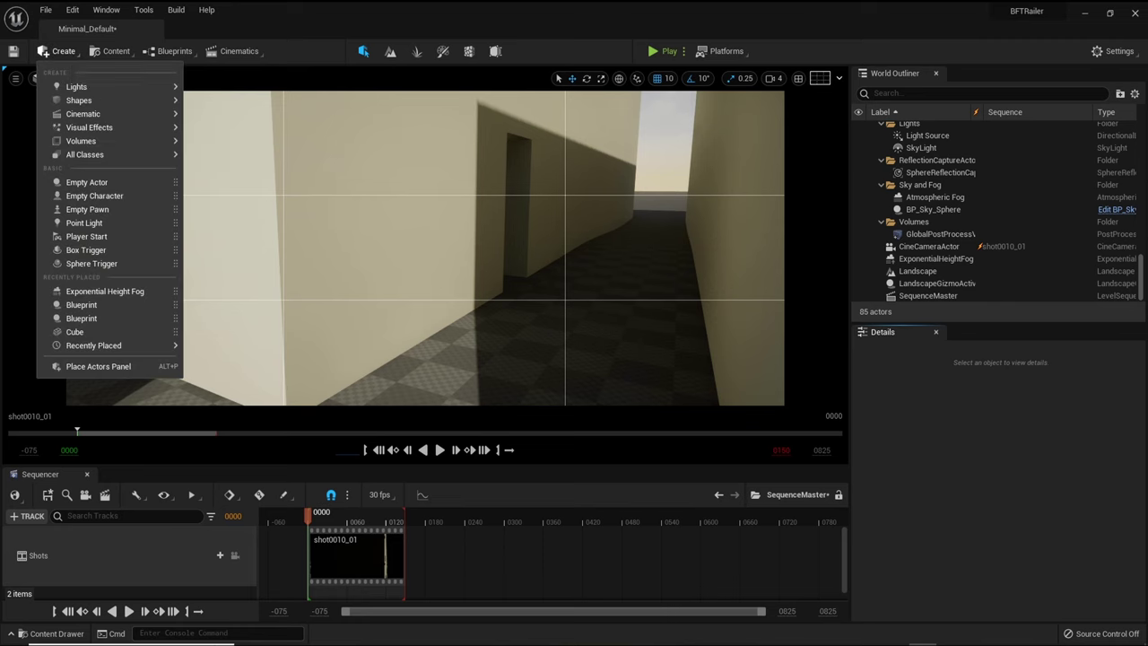
{"action": "mouse_move", "coordinate": [89, 114]}
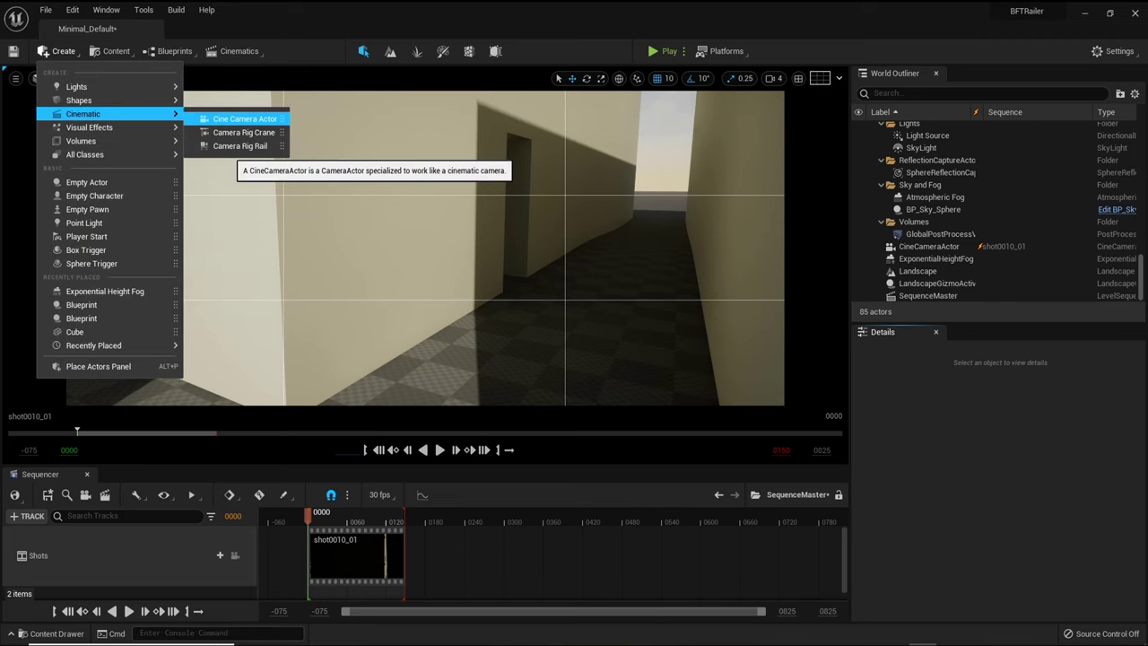
{"action": "left_click", "coordinate": [238, 118]}
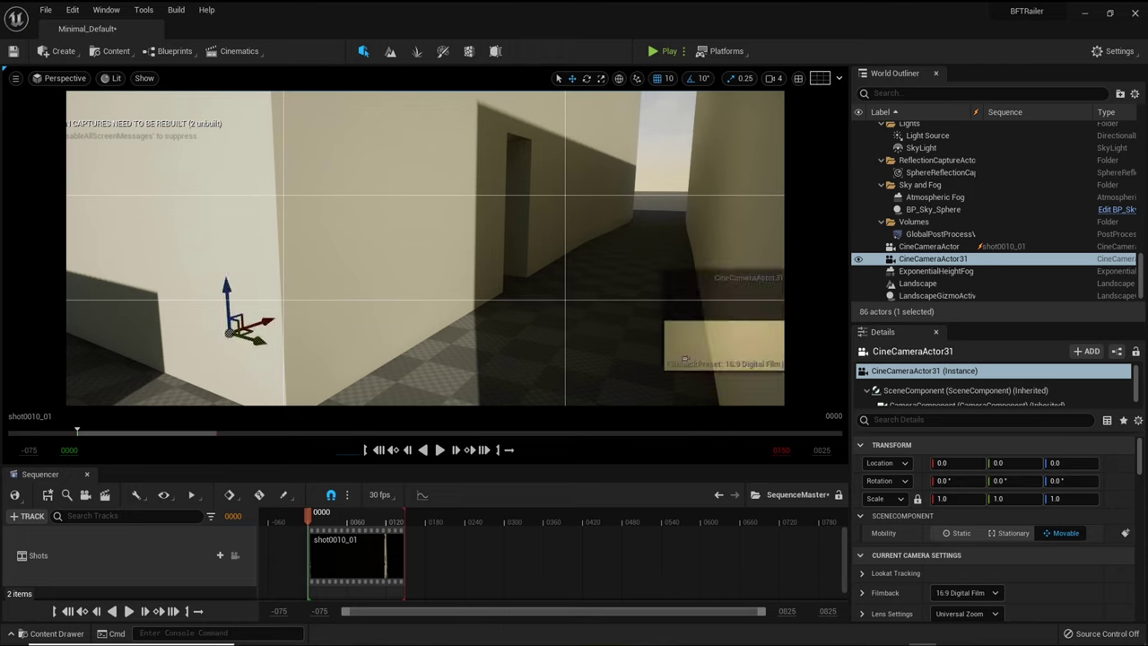
{"action": "key", "text": "ctrl+z"}
{"action": "key", "text": "ctrl+z"}
{"action": "key", "text": "ctrl+z"}
{"action": "key", "text": "ctrl+z"}
{"action": "left_click_drag", "start_coordinate": [550, 305], "coordinate": [551, 240]}
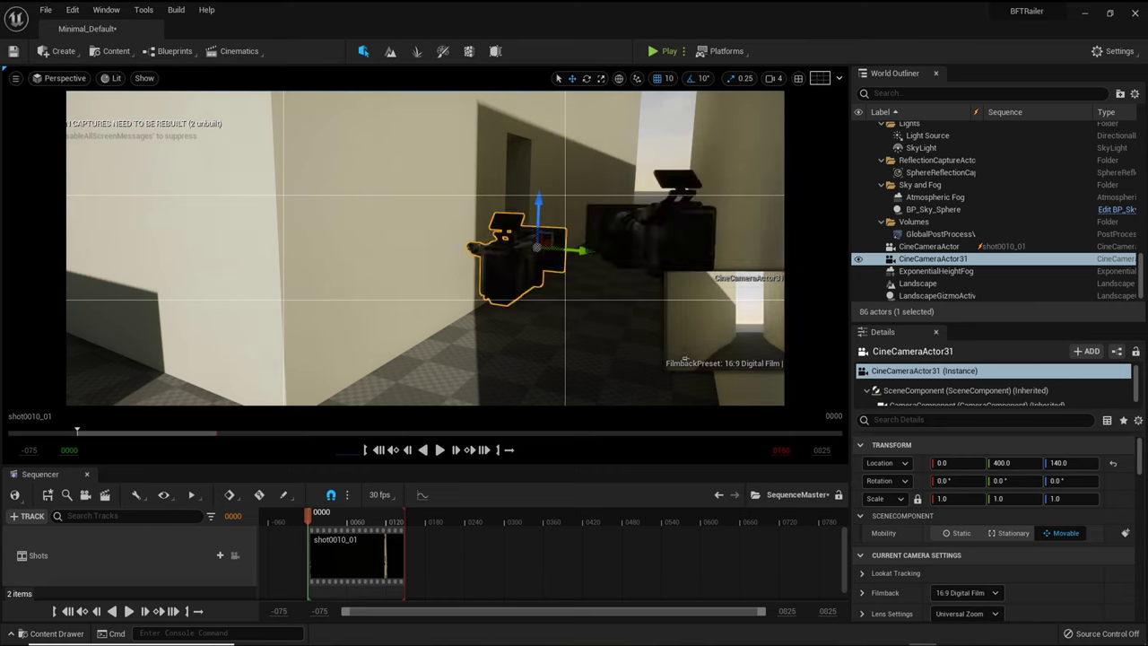
Move the CineCameraActor belonging to shot0010_01 away to the far end of the alley
{"action": "right_click_drag", "start_coordinate": [551, 241], "coordinate": [651, 285]}
{"action": "left_click", "coordinate": [498, 355]}
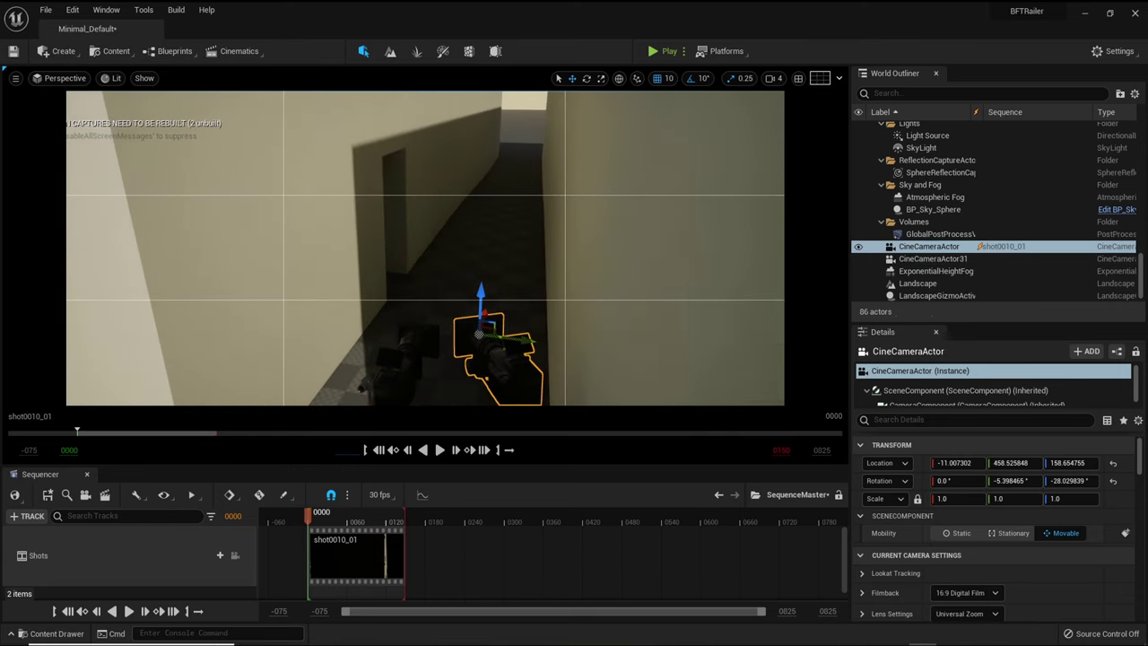
{"action": "left_click_drag", "start_coordinate": [484, 315], "coordinate": [536, 116]}
Move CineCameraActor31 forward along the alley and switch to the rotation mode
{"action": "left_click", "coordinate": [408, 349]}
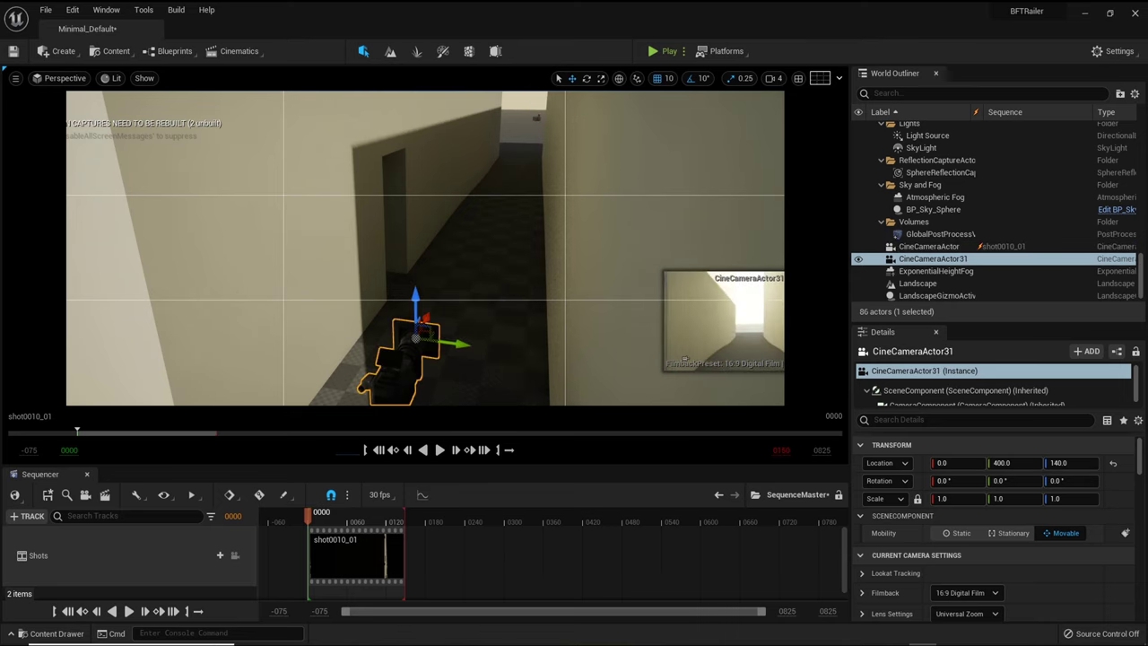
{"action": "left_click_drag", "start_coordinate": [425, 318], "coordinate": [453, 290]}
{"action": "key", "text": "e"}
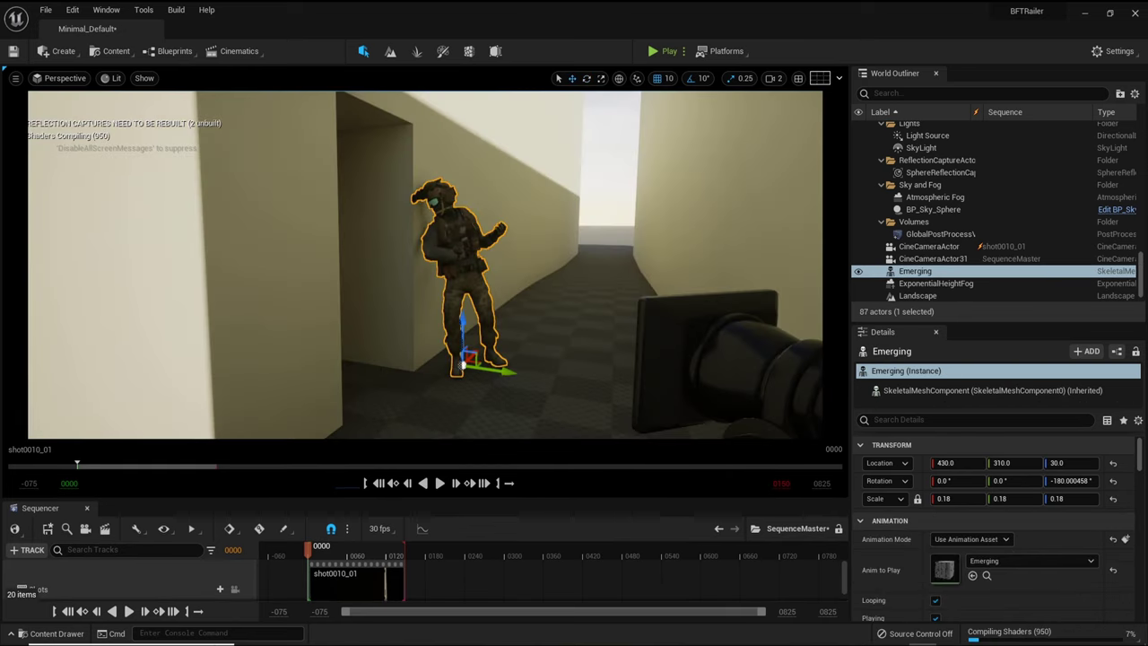
Add the Emerging soldier to SequenceMaster and open the animation choices for its Animation track
{"action": "key", "text": "Escape"}
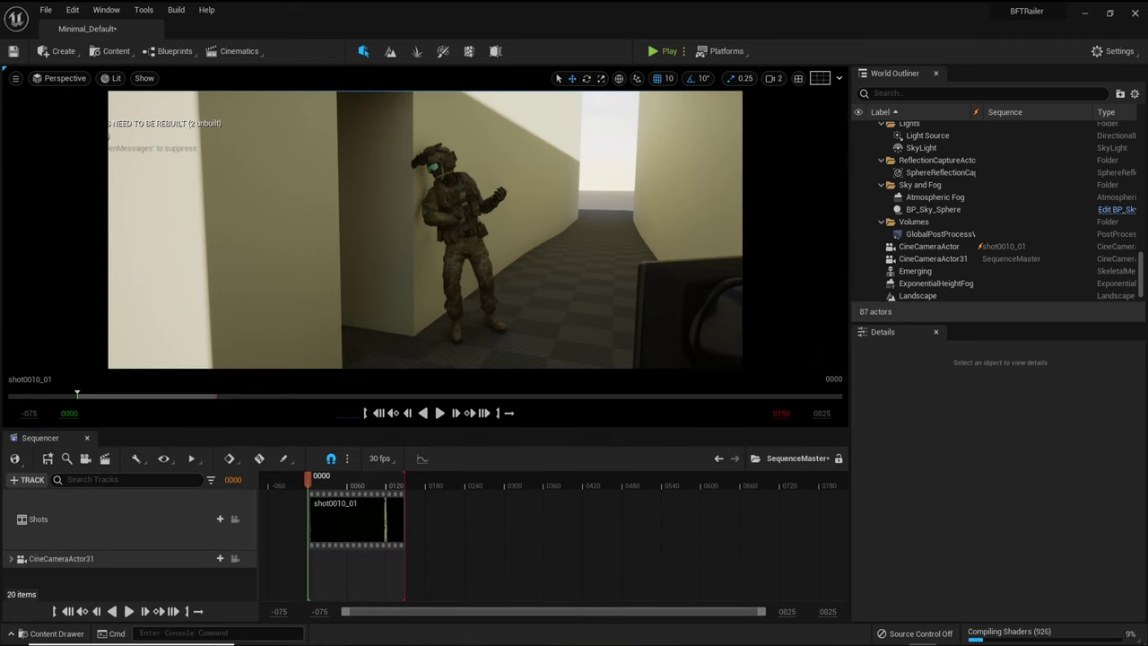
{"action": "left_click", "coordinate": [457, 242]}
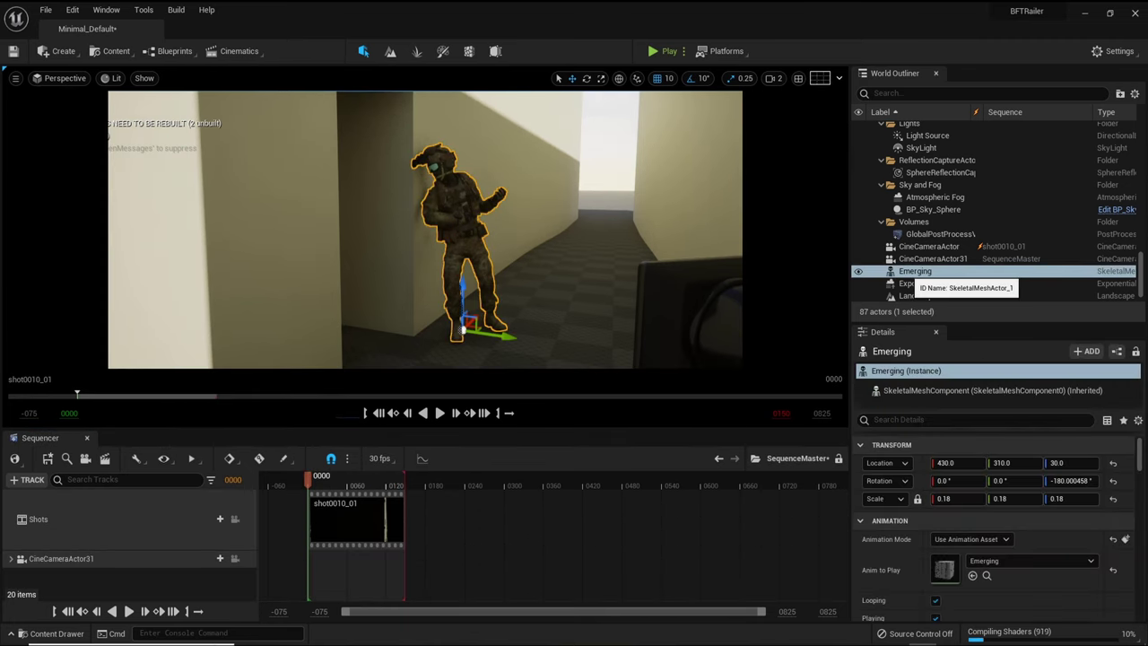
{"action": "left_click_drag", "start_coordinate": [914, 271], "coordinate": [148, 592]}
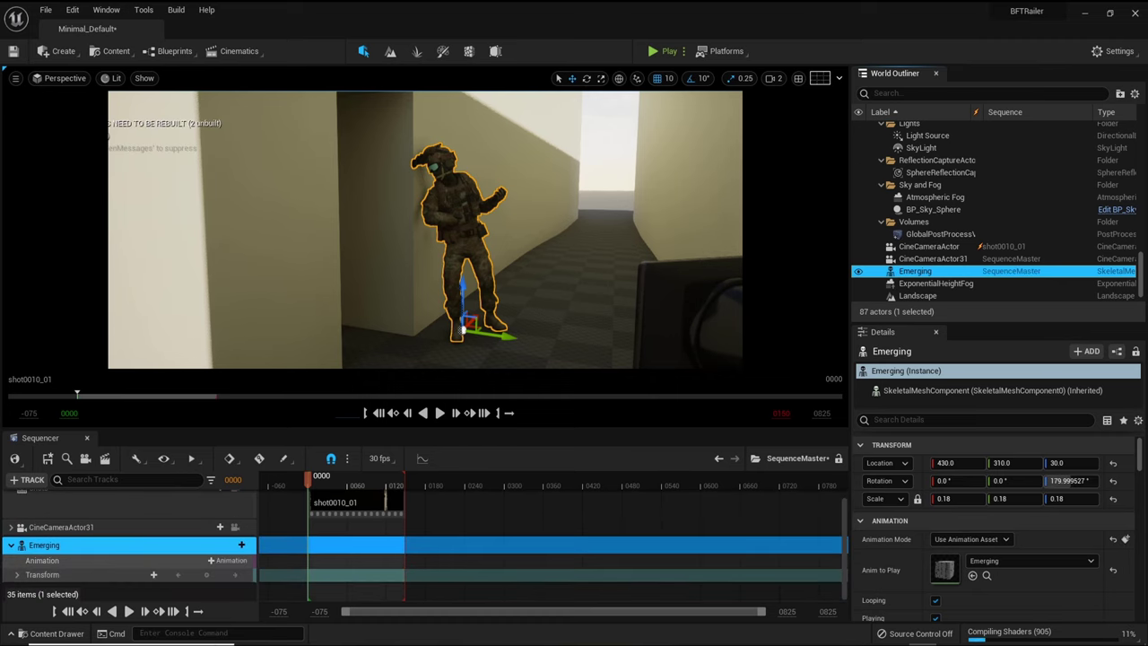
{"action": "left_click", "coordinate": [226, 559]}
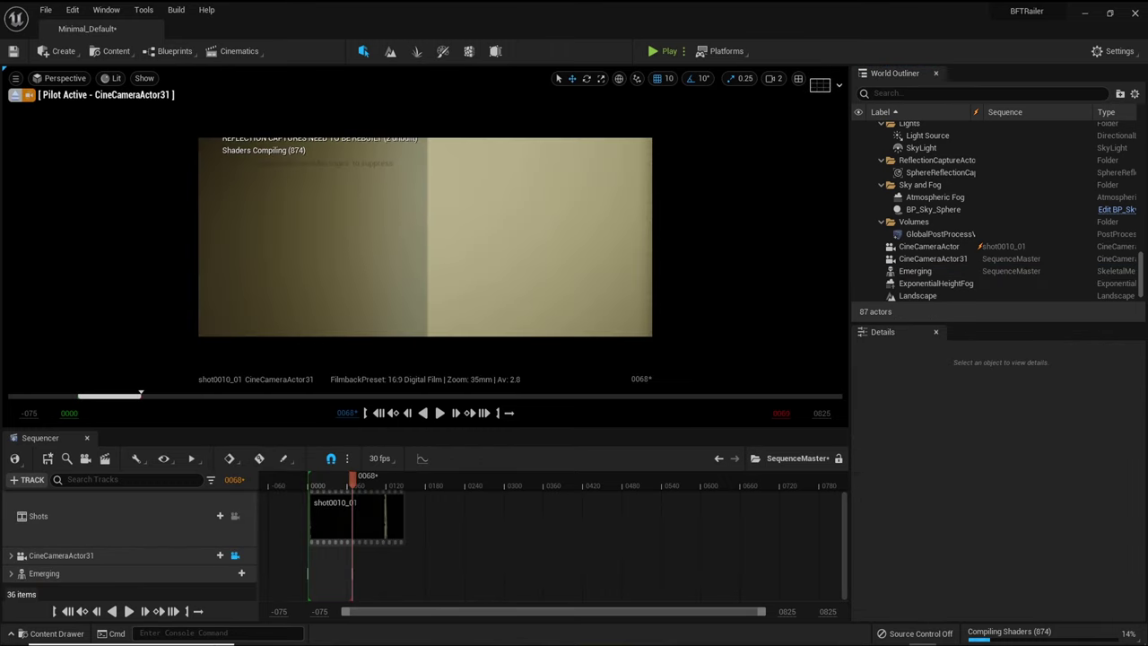
At frame 0, position CineCameraActor31 at X 141, Y 465, Z 168 and enable the 3x3 grid composition overlay
{"action": "left_click", "coordinate": [378, 413]}
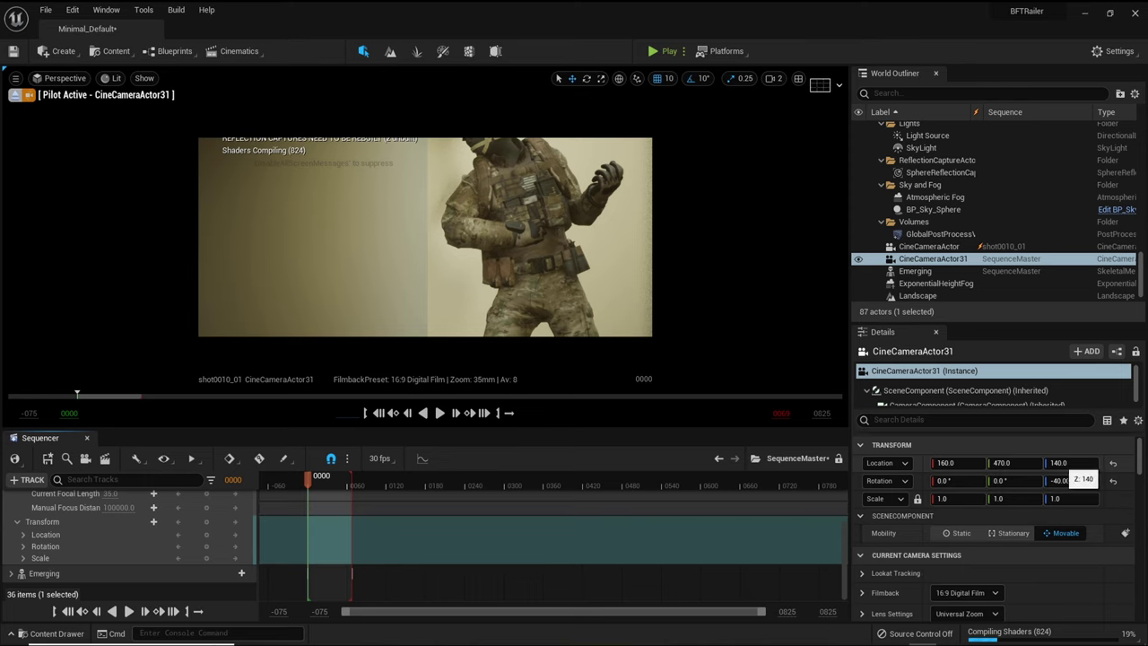
{"action": "left_click_drag", "start_coordinate": [1063, 463], "coordinate": [1088, 463]}
{"action": "left_click_drag", "start_coordinate": [958, 463], "coordinate": [941, 463]}
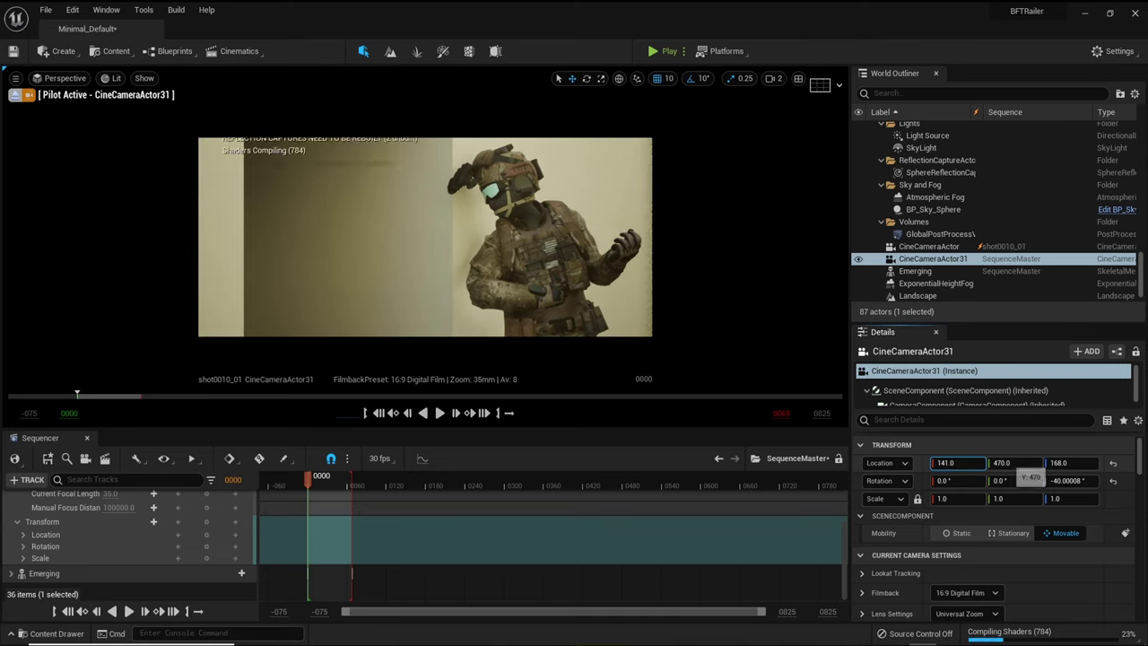
{"action": "left_click_drag", "start_coordinate": [1013, 465], "coordinate": [1009, 464]}
{"action": "left_click", "coordinate": [820, 84]}
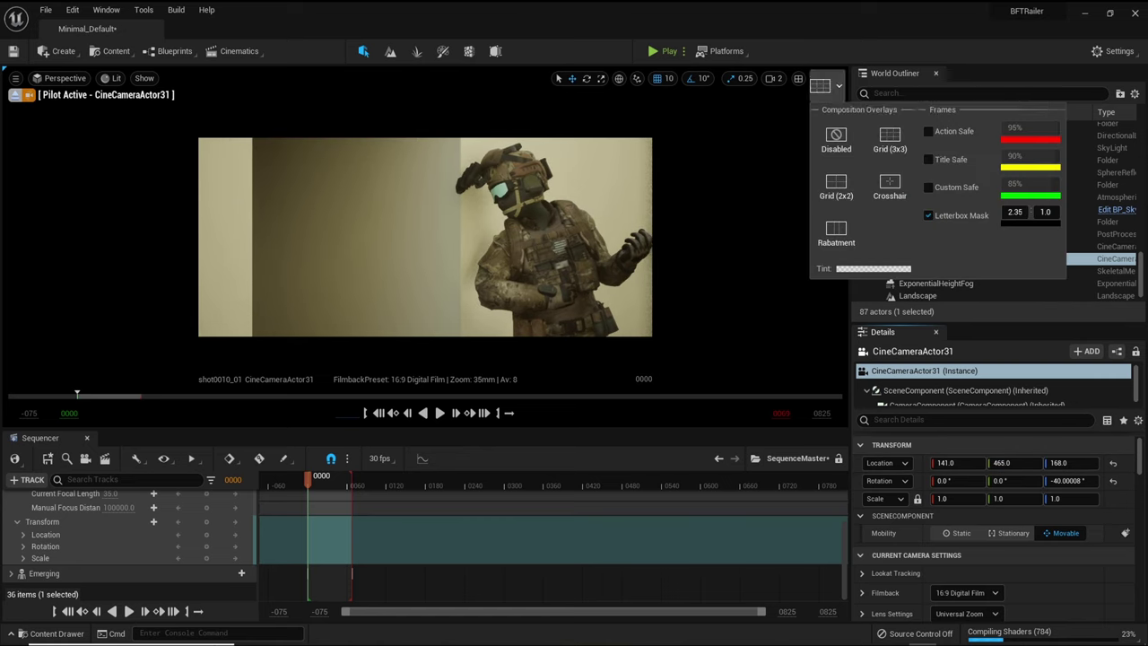
{"action": "left_click", "coordinate": [890, 139]}
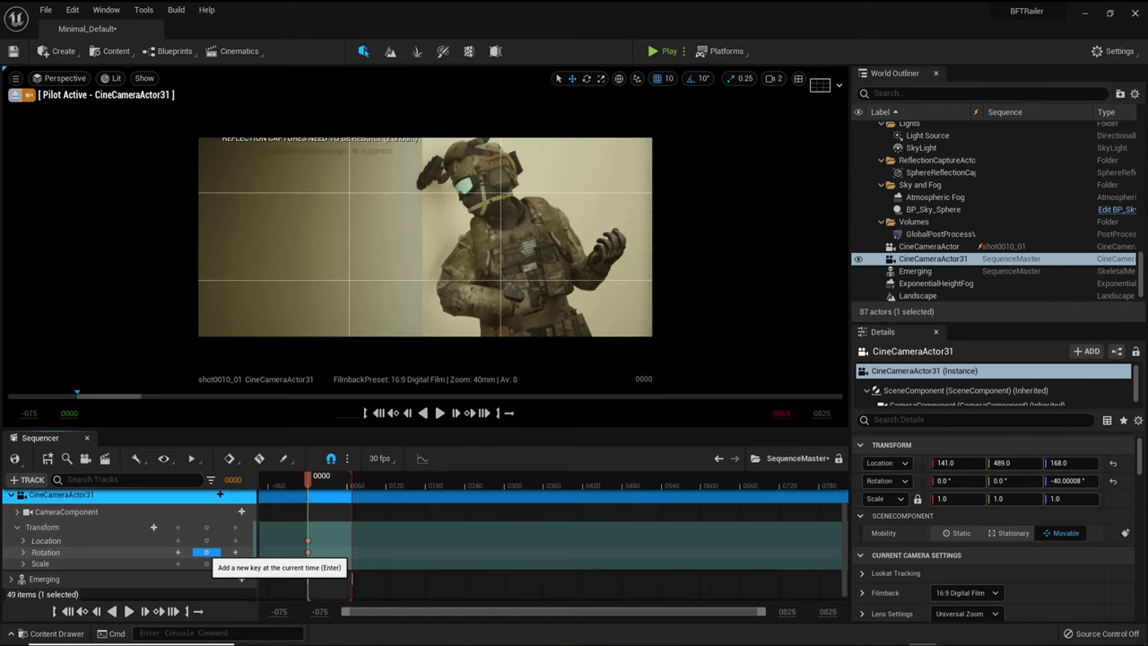
Key CineCameraActor31's rotation at frame 0 and release the viewport from the camera at frame 68
{"action": "left_click", "coordinate": [207, 552]}
{"action": "left_click_drag", "start_coordinate": [309, 480], "coordinate": [350, 476]}
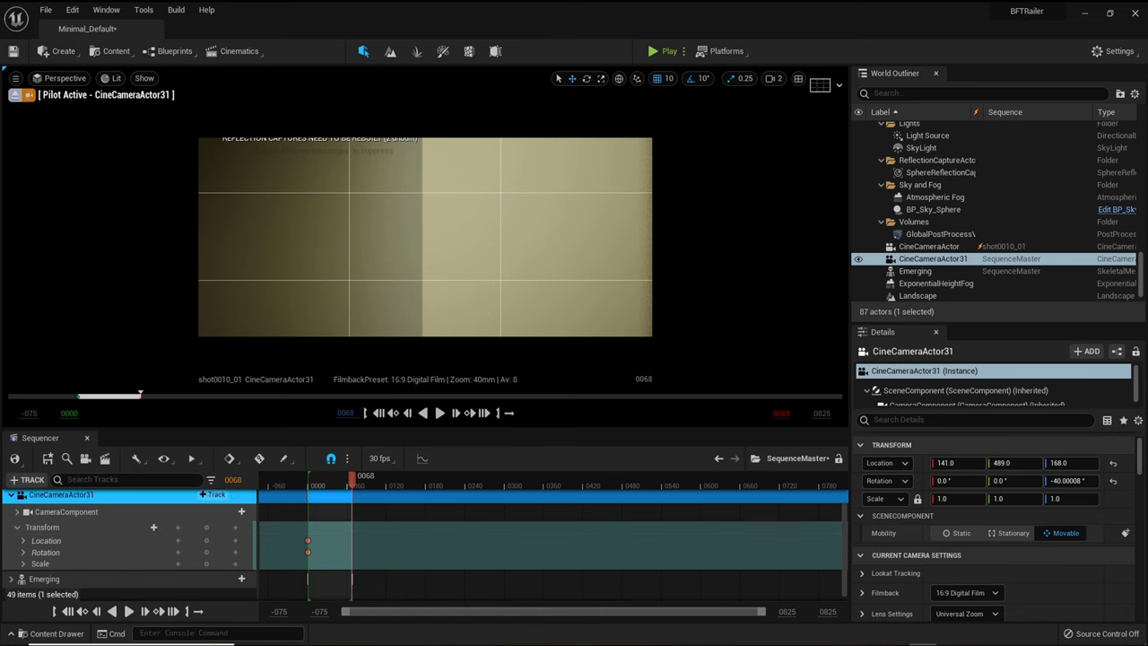
{"action": "scroll", "coordinate": [224, 502], "scroll_direction": "up", "scroll_amount": 1}
{"action": "left_click", "coordinate": [234, 513]}
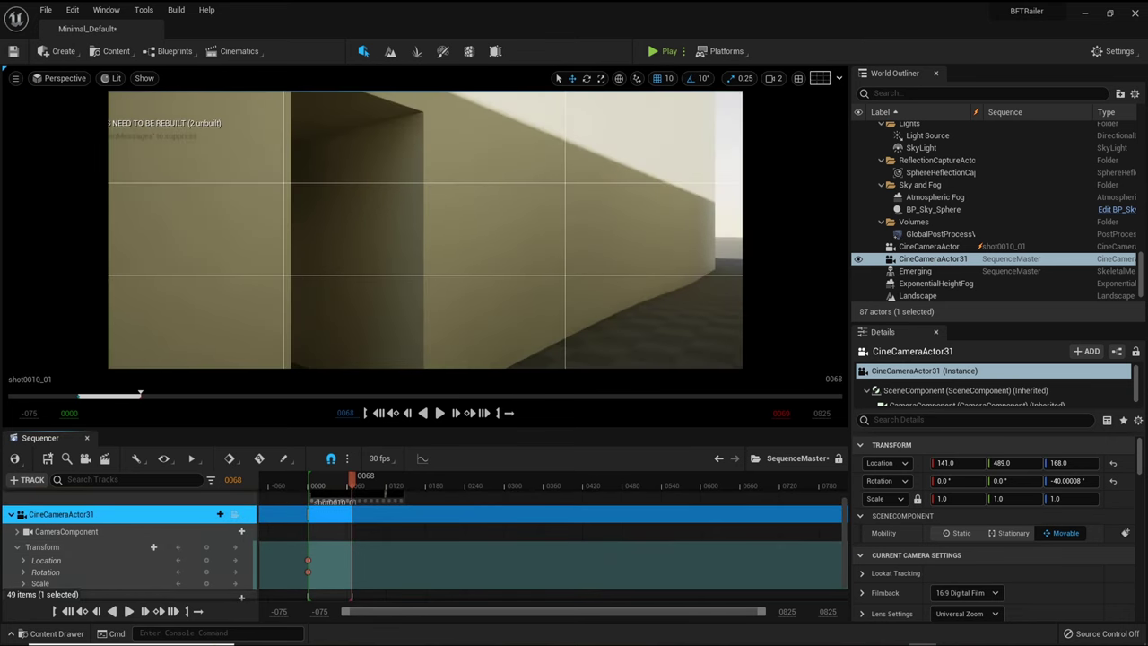
In the top view, move CineCameraActor31 along X and Y for frame 68, and key its location at frame 28
{"action": "key", "text": "alt+j"}
{"action": "scroll", "coordinate": [426, 287], "scroll_direction": "down", "scroll_amount": 5}
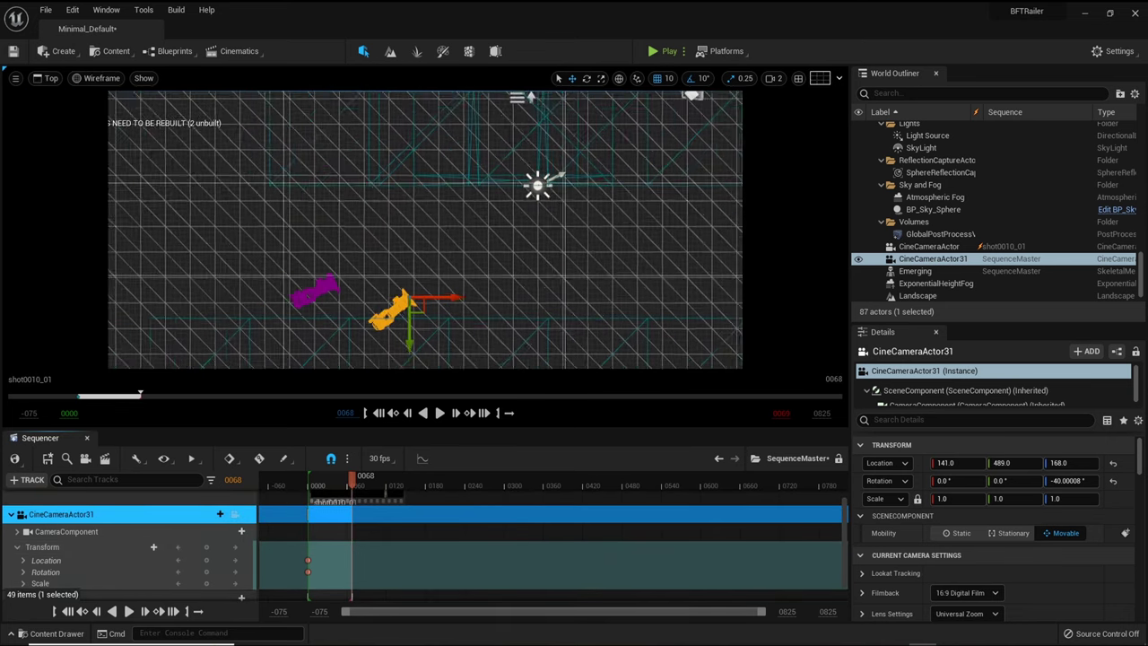
{"action": "scroll", "coordinate": [421, 247], "scroll_direction": "up", "scroll_amount": 4}
{"action": "scroll", "coordinate": [423, 244], "scroll_direction": "down", "scroll_amount": 3}
{"action": "scroll", "coordinate": [479, 249], "scroll_direction": "up", "scroll_amount": 3}
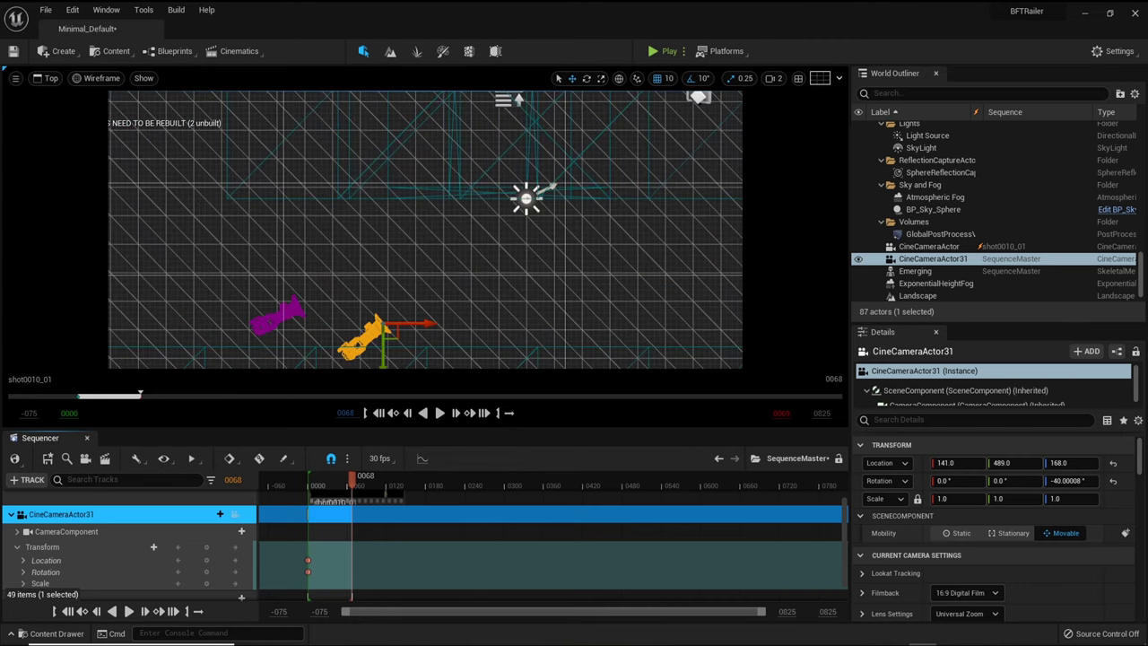
{"action": "left_click_drag", "start_coordinate": [431, 323], "coordinate": [525, 299]}
{"action": "left_click_drag", "start_coordinate": [486, 363], "coordinate": [489, 256]}
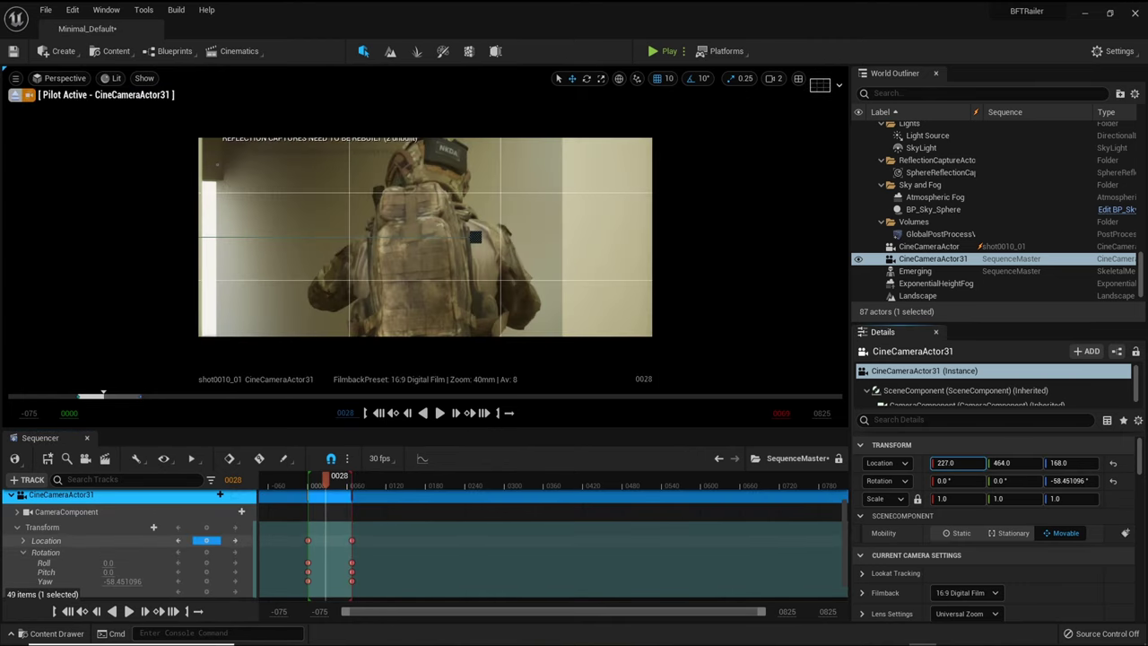
{"action": "left_click", "coordinate": [207, 541]}
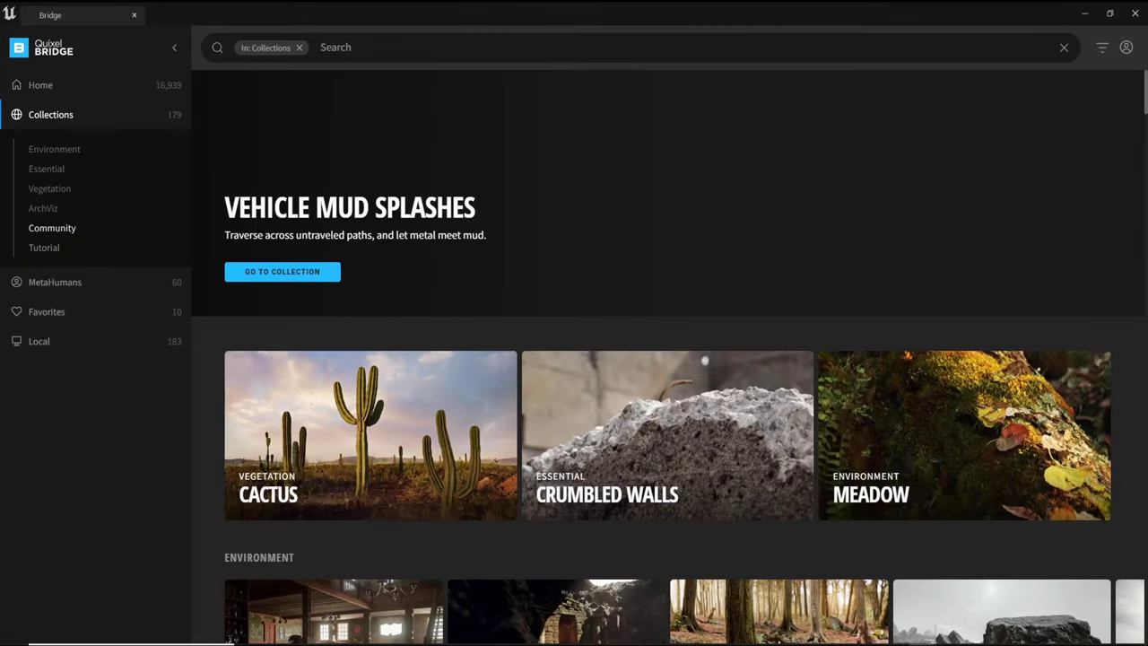
Browse the assets of the Dusty Middle-East tutorial collection in Quixel Bridge
{"action": "left_click", "coordinate": [44, 247]}
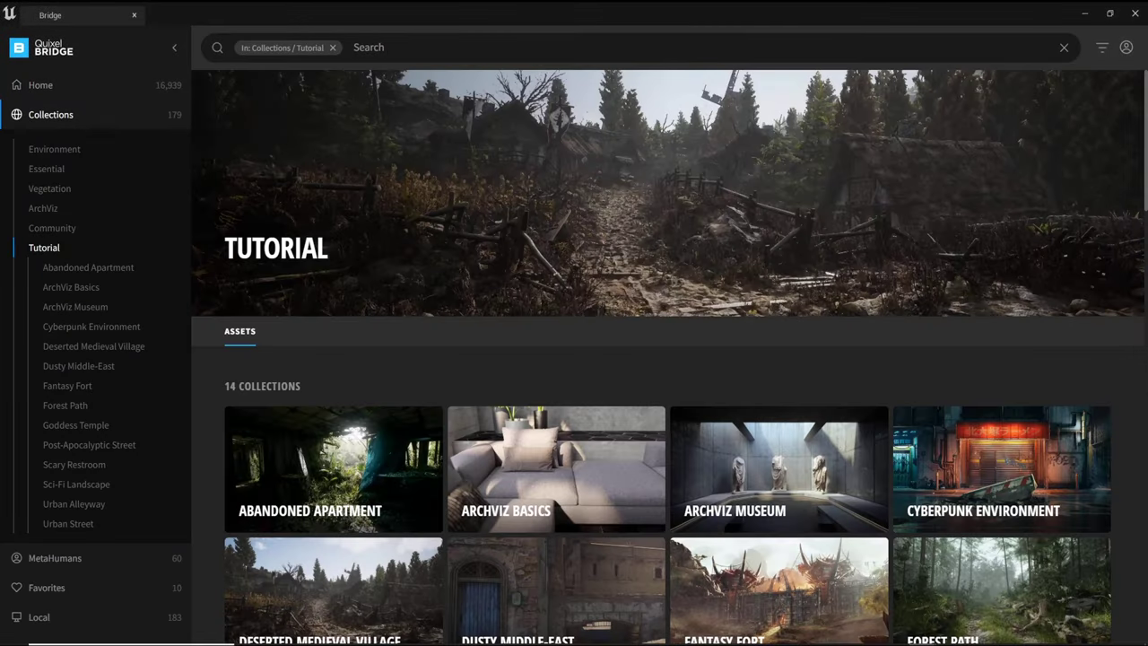
{"action": "scroll", "coordinate": [556, 412], "scroll_direction": "down", "scroll_amount": 2}
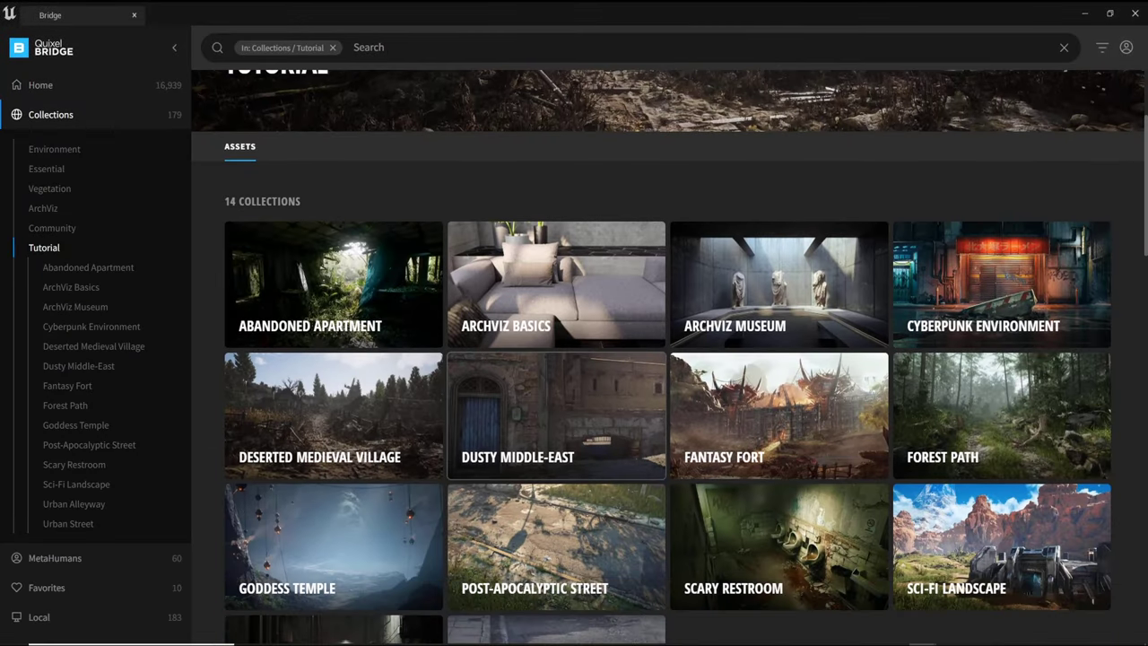
{"action": "scroll", "coordinate": [668, 356], "scroll_direction": "down", "scroll_amount": 1}
{"action": "left_click", "coordinate": [556, 359]}
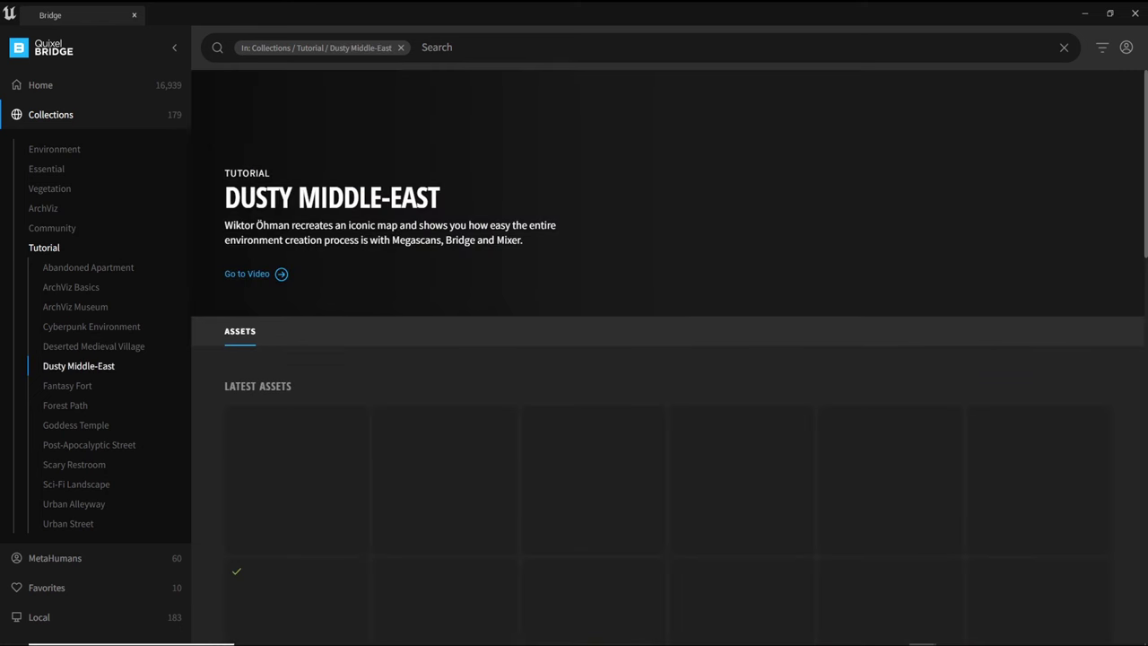
{"action": "scroll", "coordinate": [556, 359], "scroll_direction": "down", "scroll_amount": 2}
{"action": "scroll", "coordinate": [593, 229], "scroll_direction": "down", "scroll_amount": 8}
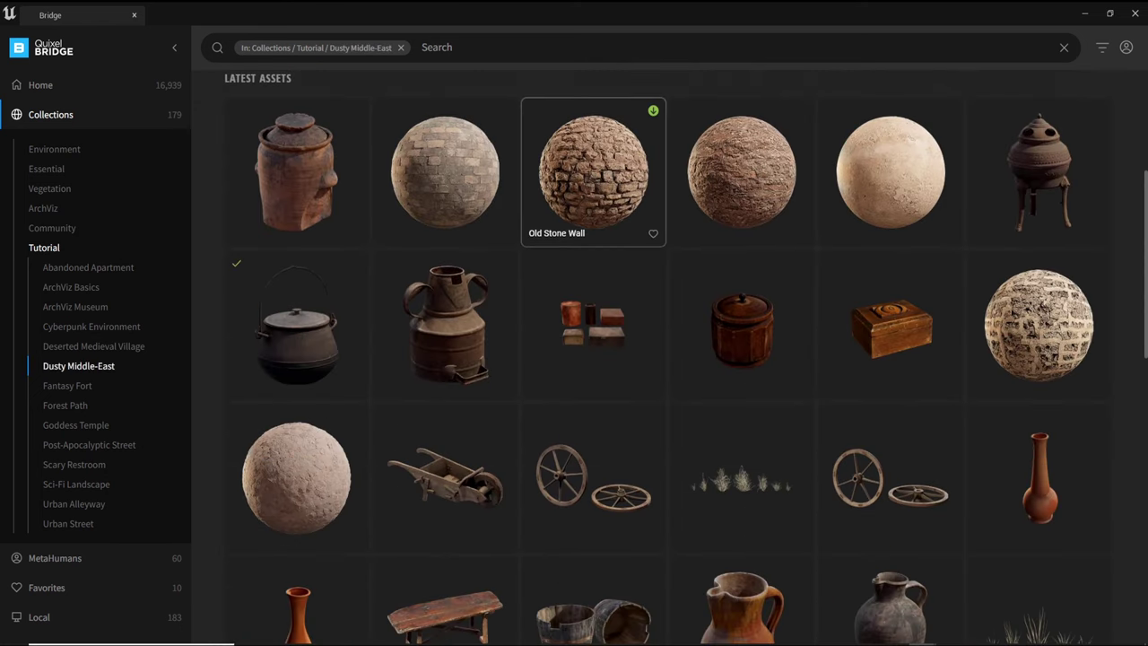
{"action": "scroll", "coordinate": [593, 242], "scroll_direction": "down", "scroll_amount": 2}
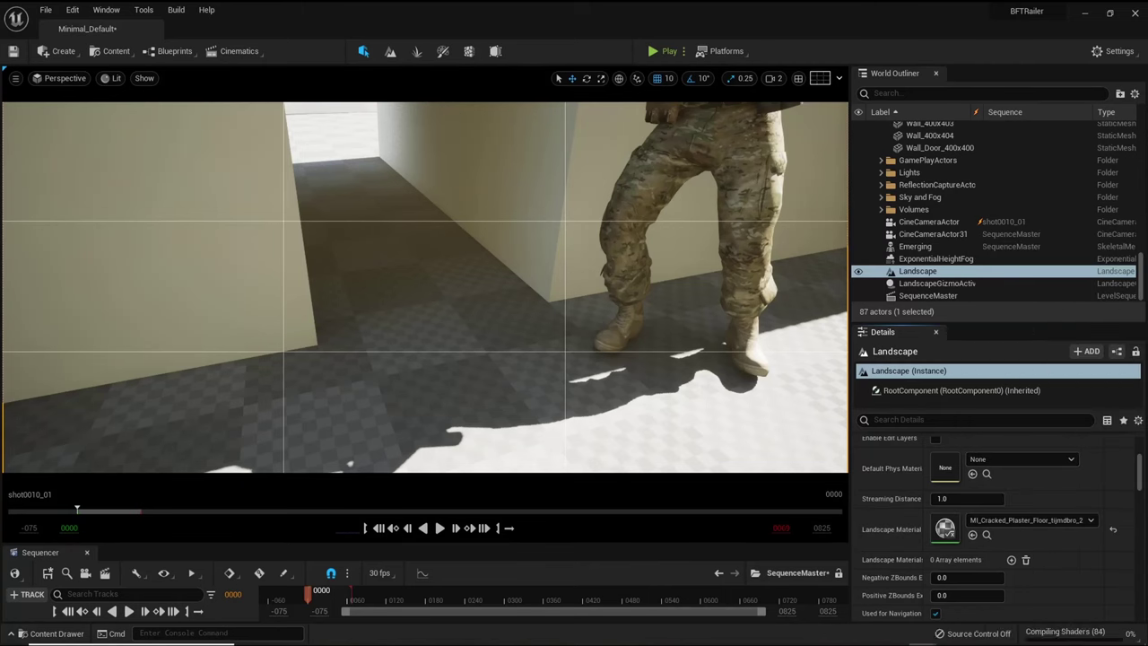
Deselect the landscape and apply the Old_Fort_Wall Megascans surface to the alley wall beside the soldier
{"action": "right_click_drag", "start_coordinate": [426, 287], "coordinate": [431, 247]}
{"action": "key", "text": "Escape"}
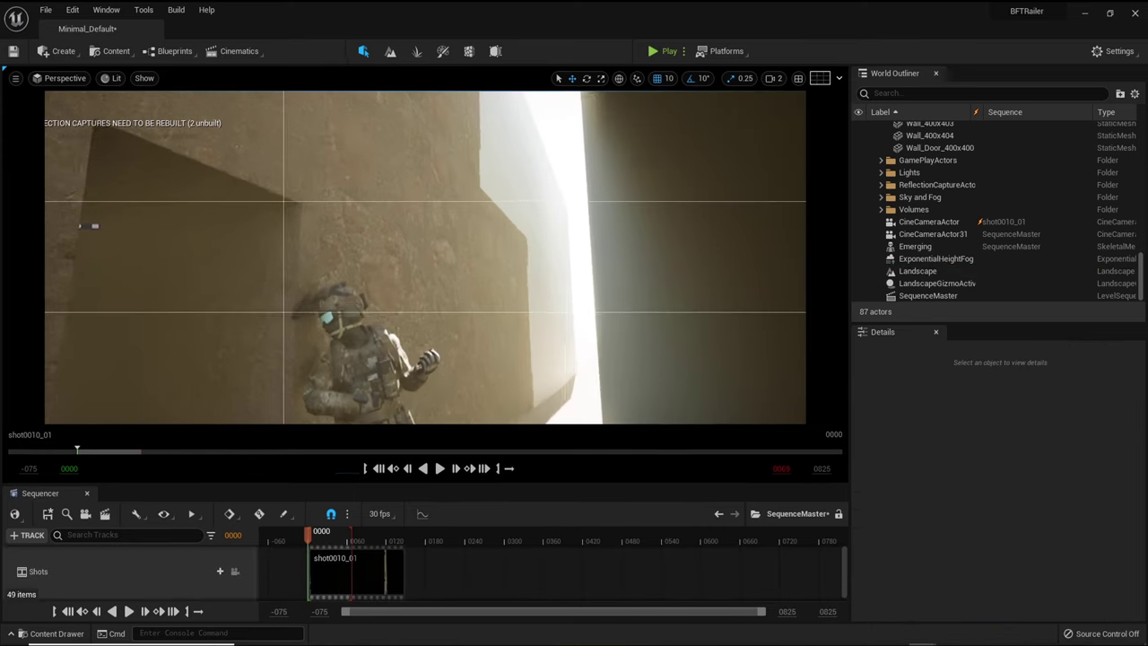
{"action": "key", "text": "ctrl+space"}
{"action": "key", "text": "ctrl+space"}
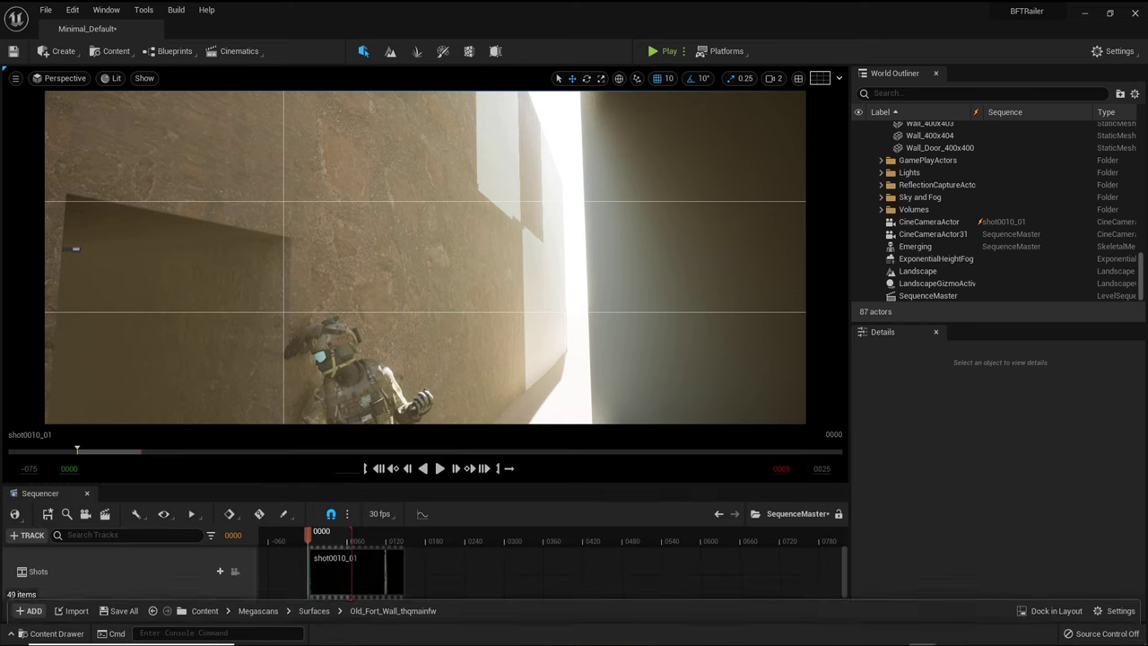
{"action": "key", "text": "ctrl+space"}
{"action": "left_click_drag", "start_coordinate": [225, 511], "coordinate": [442, 258]}
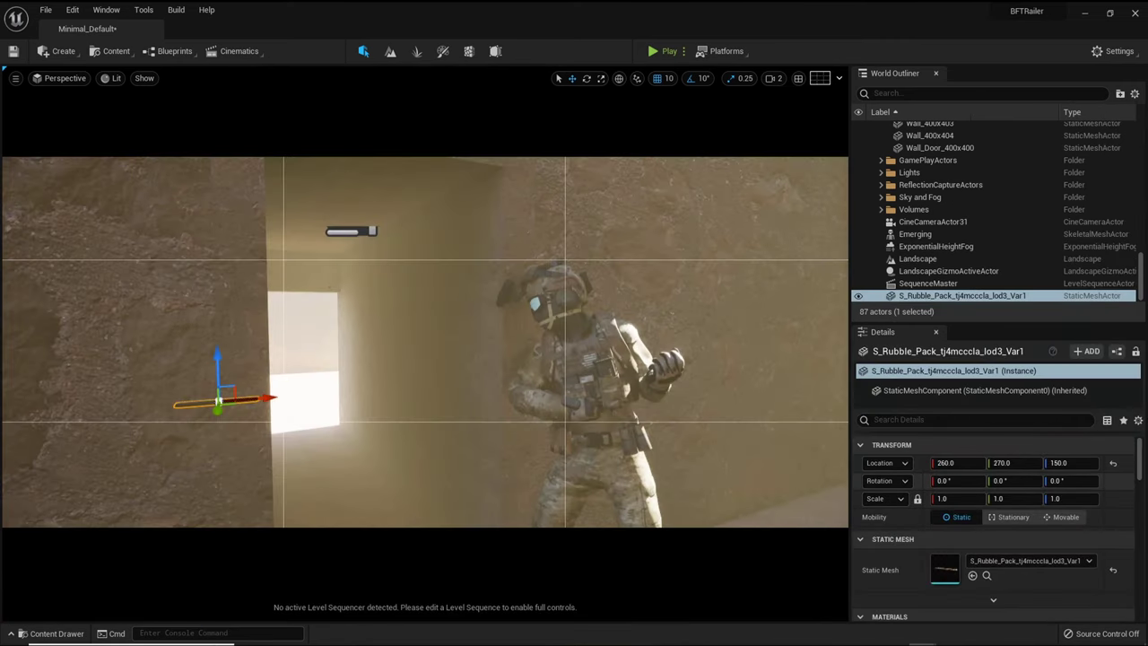
Scale the rubble piece beside the doorway uniformly to 3
{"action": "left_click", "coordinate": [943, 499]}
{"action": "type", "text": "3"}
{"action": "key", "text": "Return"}
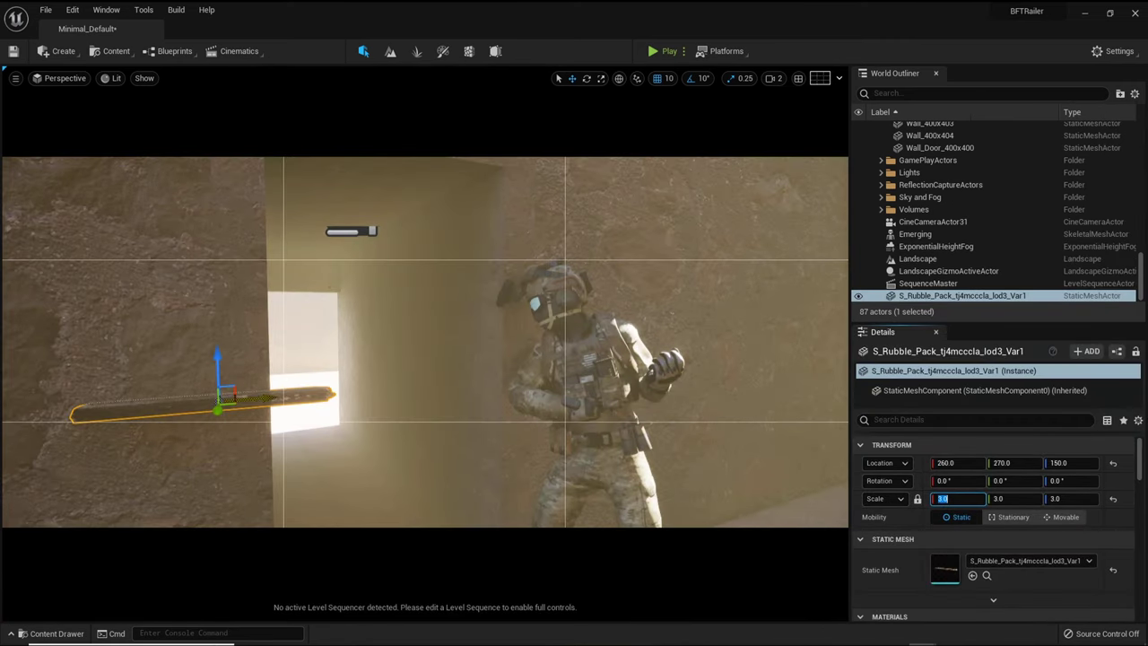
Move the rubble piece to X 270 and rotate it upright along the doorway's edge, by about -100°
{"action": "left_click_drag", "start_coordinate": [262, 397], "coordinate": [284, 395]}
{"action": "key", "text": "e"}
{"action": "left_click_drag", "start_coordinate": [177, 414], "coordinate": [199, 337]}
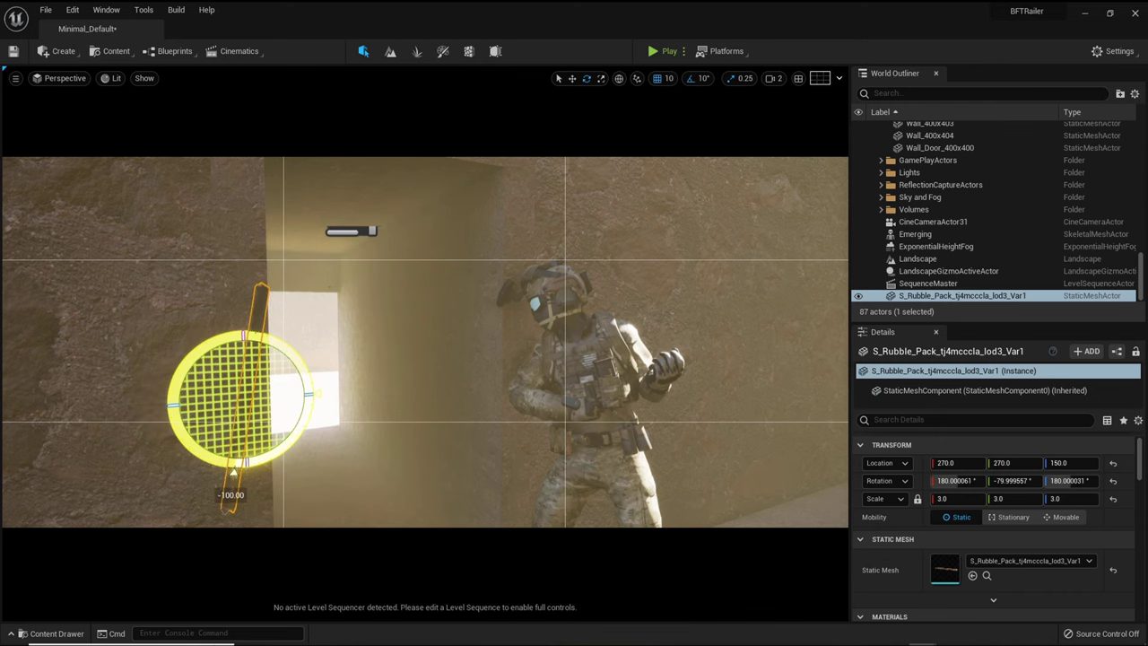
{"action": "left_click_drag", "start_coordinate": [232, 491], "coordinate": [229, 485]}
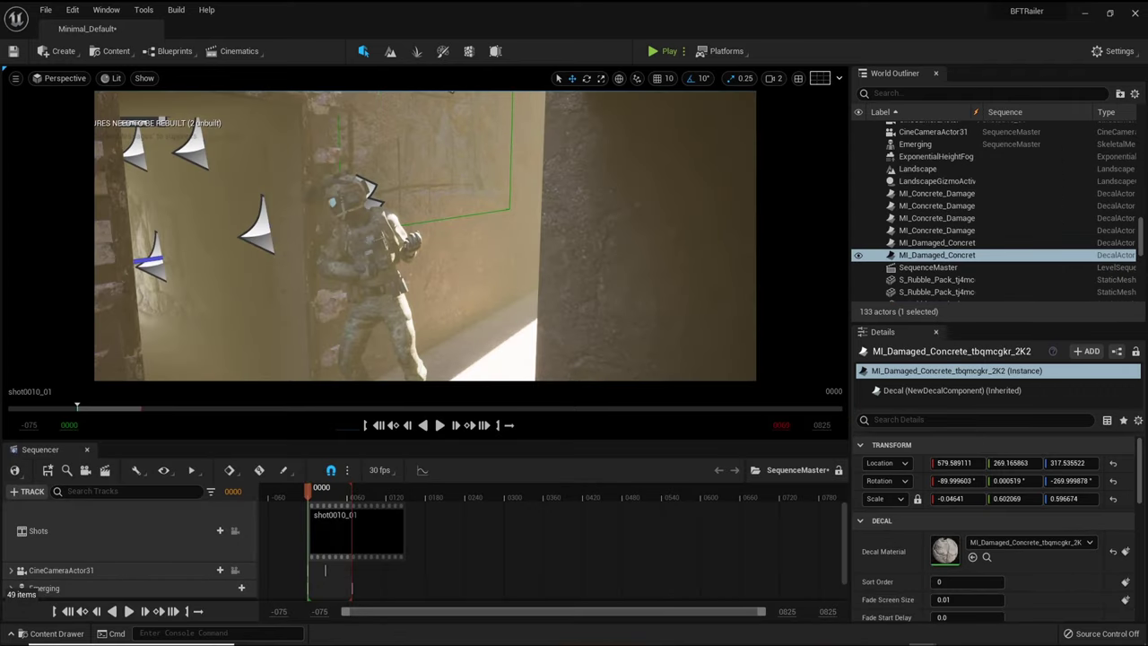
Undo the last decal move and duplicate the damaged concrete decal higher up the wall, at about Z 322
{"action": "key", "text": "ctrl+z"}
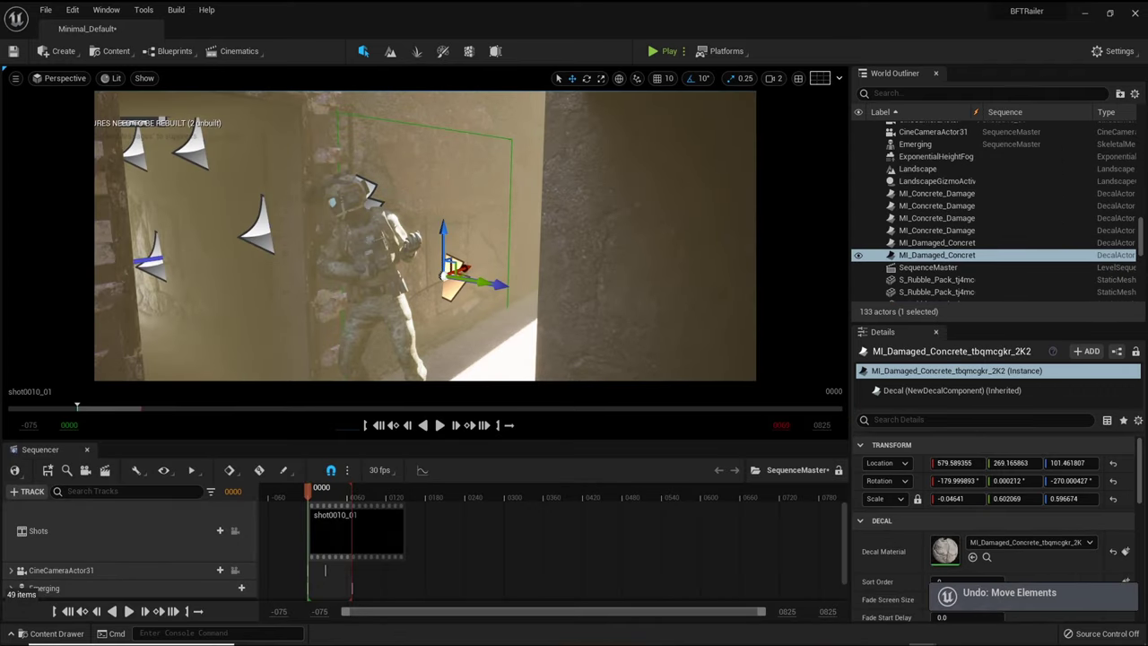
{"action": "left_click_drag", "start_coordinate": [443, 230], "coordinate": [447, 73], "text": "alt"}
{"action": "right_click_drag", "start_coordinate": [447, 162], "coordinate": [449, 99]}
Rotate the duplicated damaged concrete decal about 90° and shift it sideways along the wall above the soldier
{"action": "key", "text": "e"}
{"action": "left_click_drag", "start_coordinate": [480, 251], "coordinate": [479, 153]}
{"action": "key", "text": "w"}
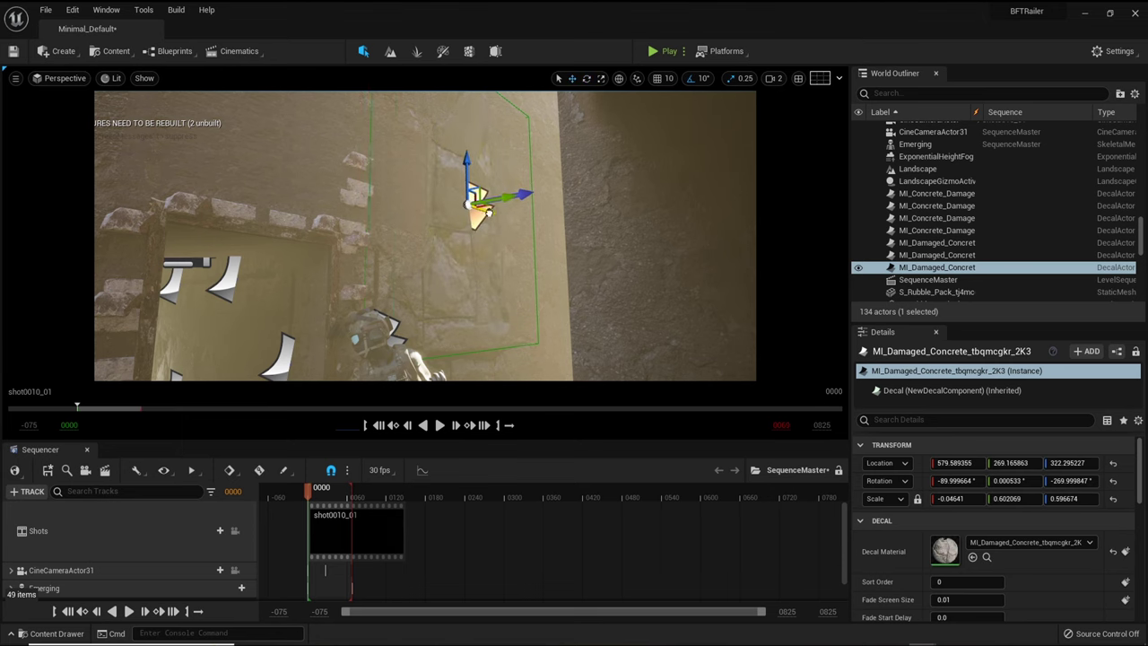
{"action": "left_click_drag", "start_coordinate": [488, 212], "coordinate": [516, 213]}
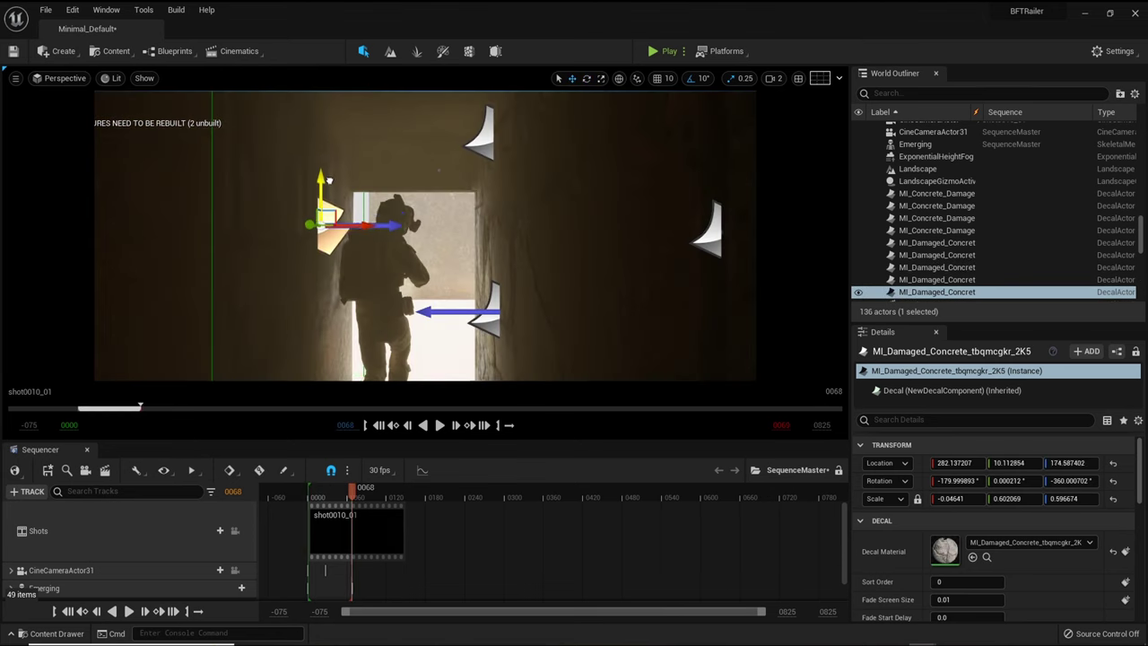
Move the selected damaged concrete decal lower on the passage wall beside the soldier
{"action": "left_click_drag", "start_coordinate": [325, 204], "coordinate": [319, 330]}
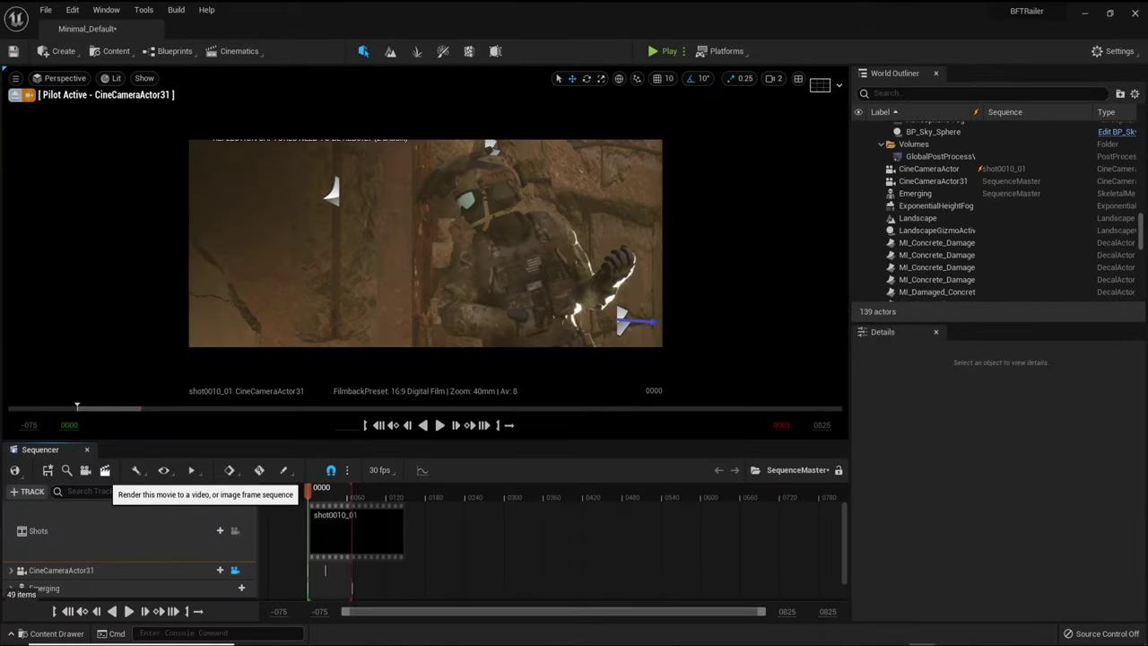
Open the movie render settings and choose Image Sequence (jpg) output at 3840 x 2160 (16:9) resolution
{"action": "left_click", "coordinate": [105, 470]}
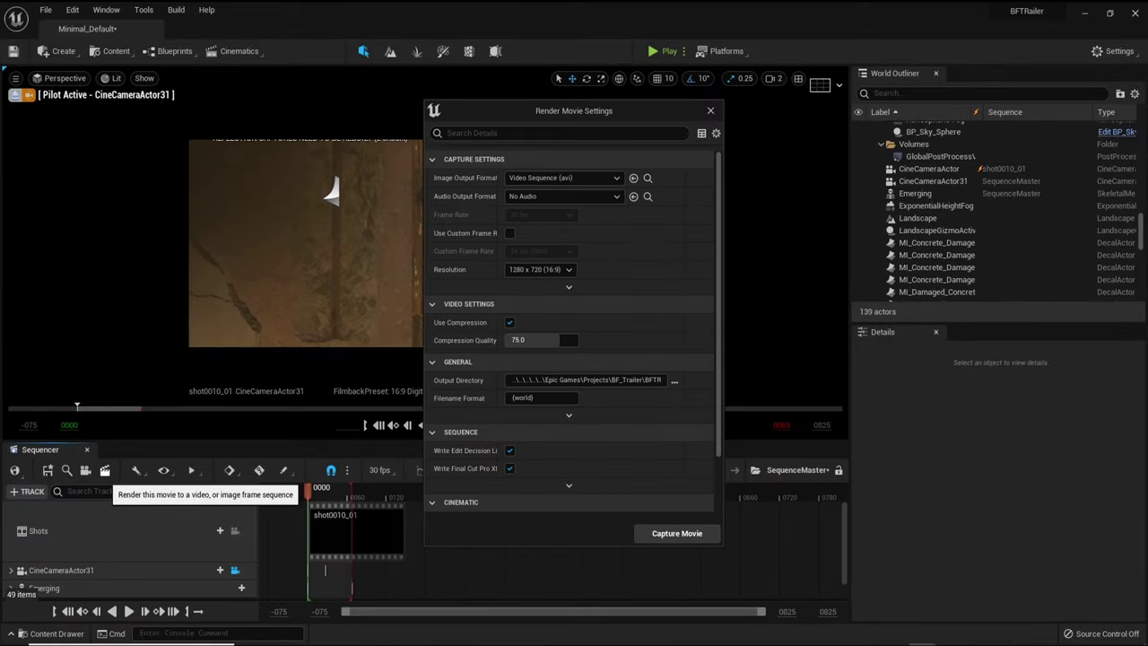
{"action": "left_click", "coordinate": [574, 178]}
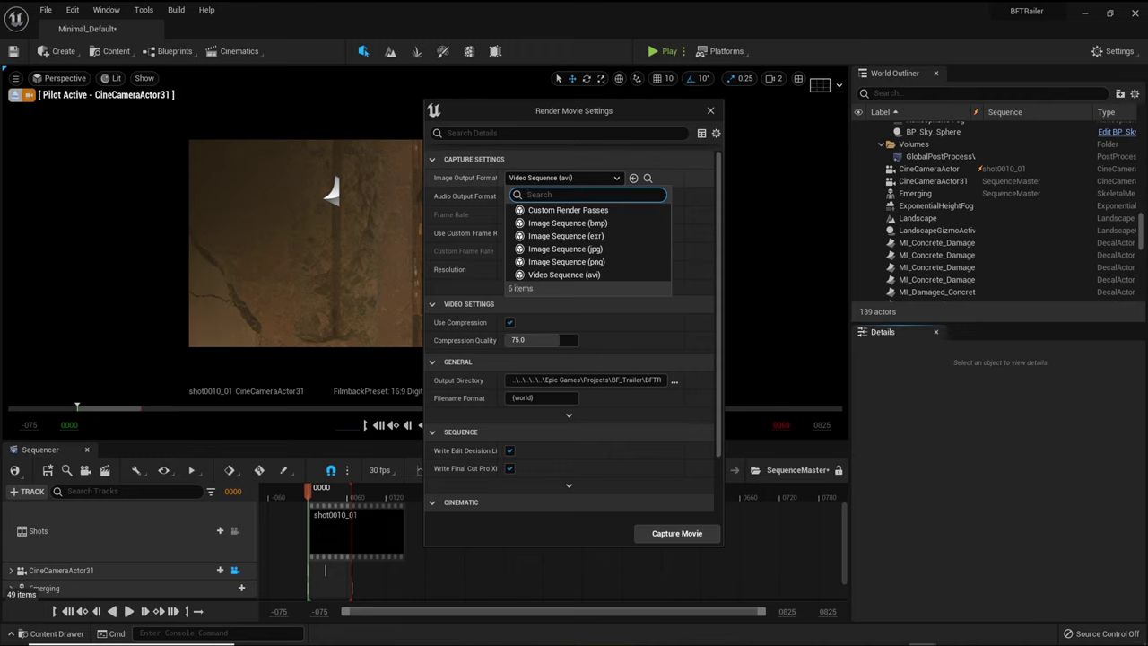
{"action": "left_click", "coordinate": [565, 248]}
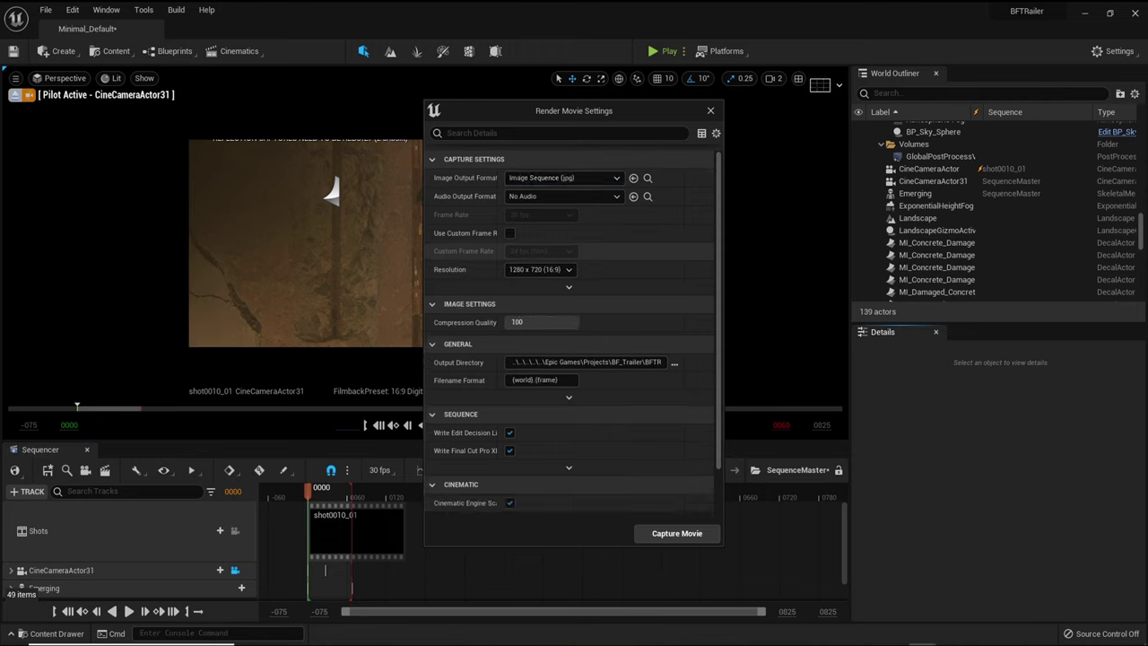
{"action": "left_click", "coordinate": [543, 270]}
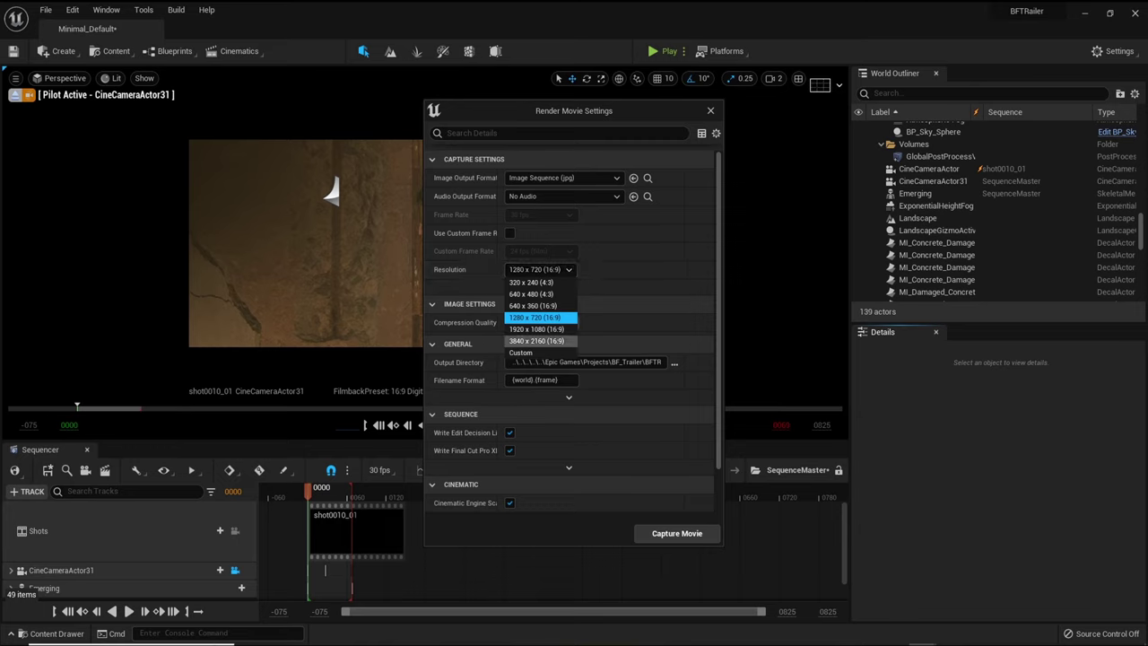
{"action": "left_click", "coordinate": [536, 341]}
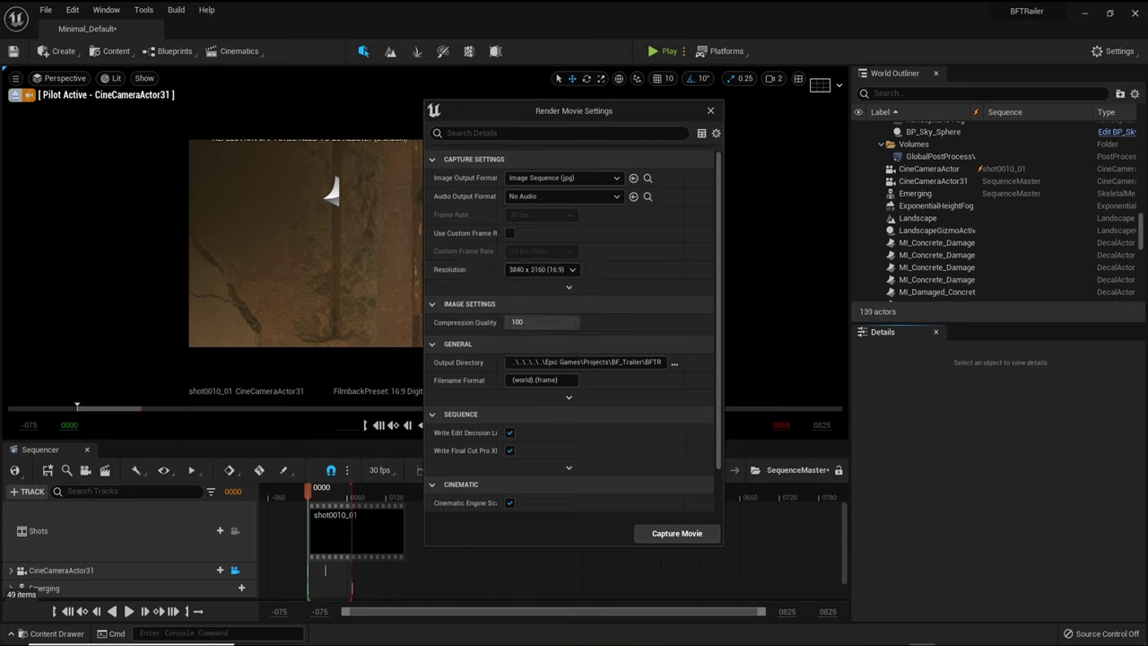
Check the remaining render settings down to the animation options and start capturing the movie
{"action": "left_click", "coordinate": [569, 329]}
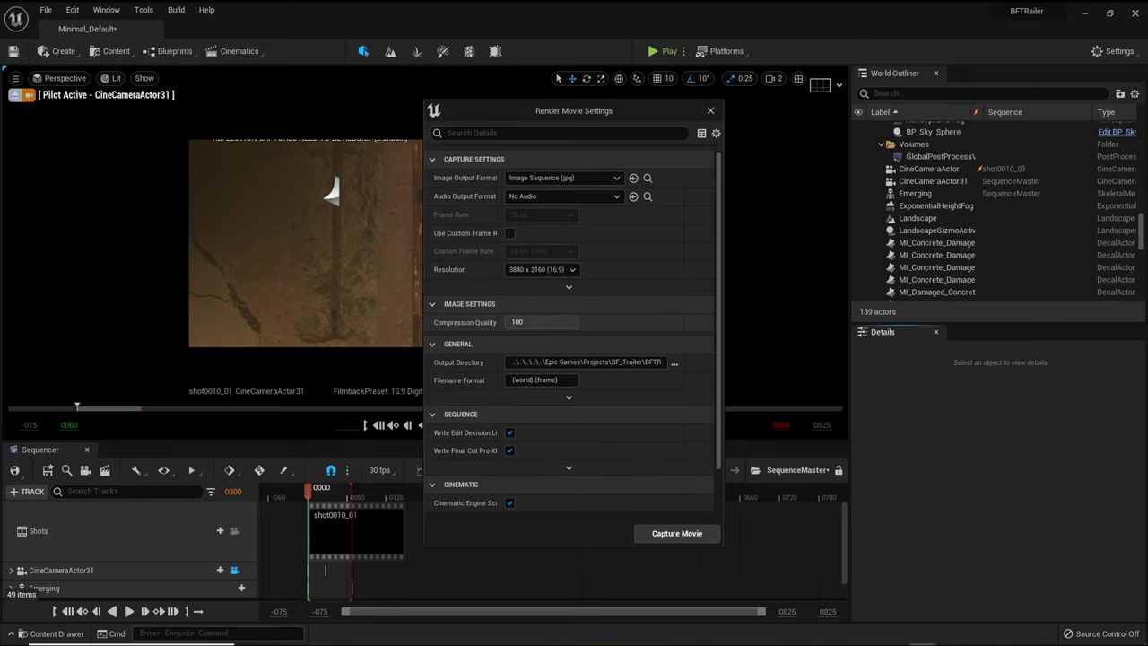
{"action": "scroll", "coordinate": [674, 367], "scroll_direction": "down", "scroll_amount": 5}
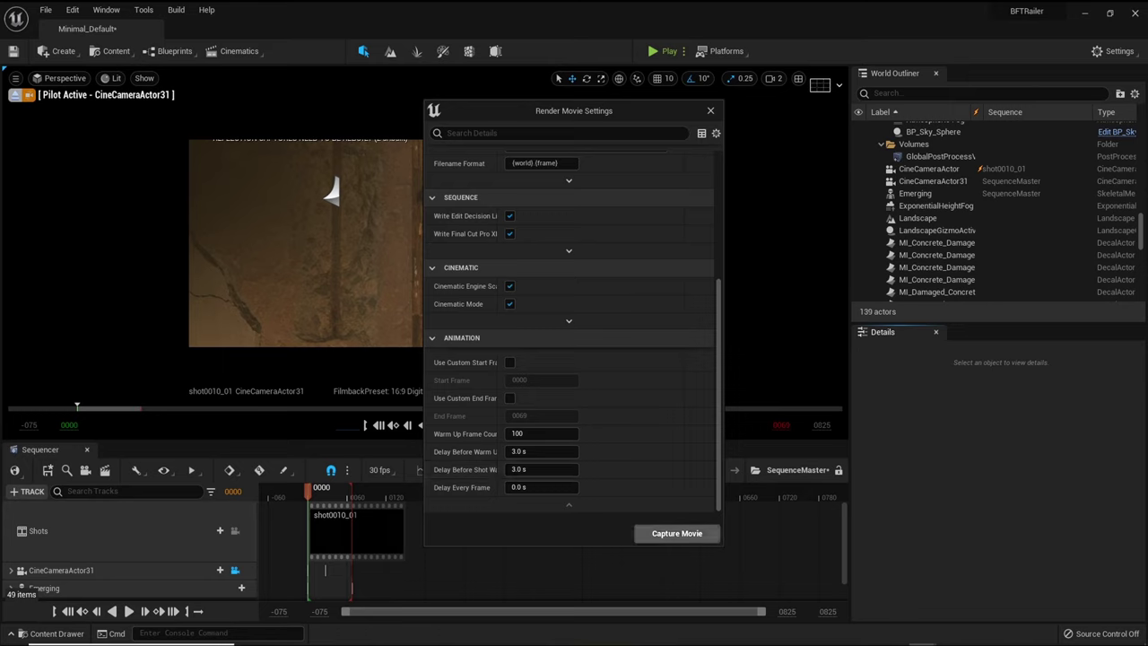
{"action": "left_click", "coordinate": [677, 533]}
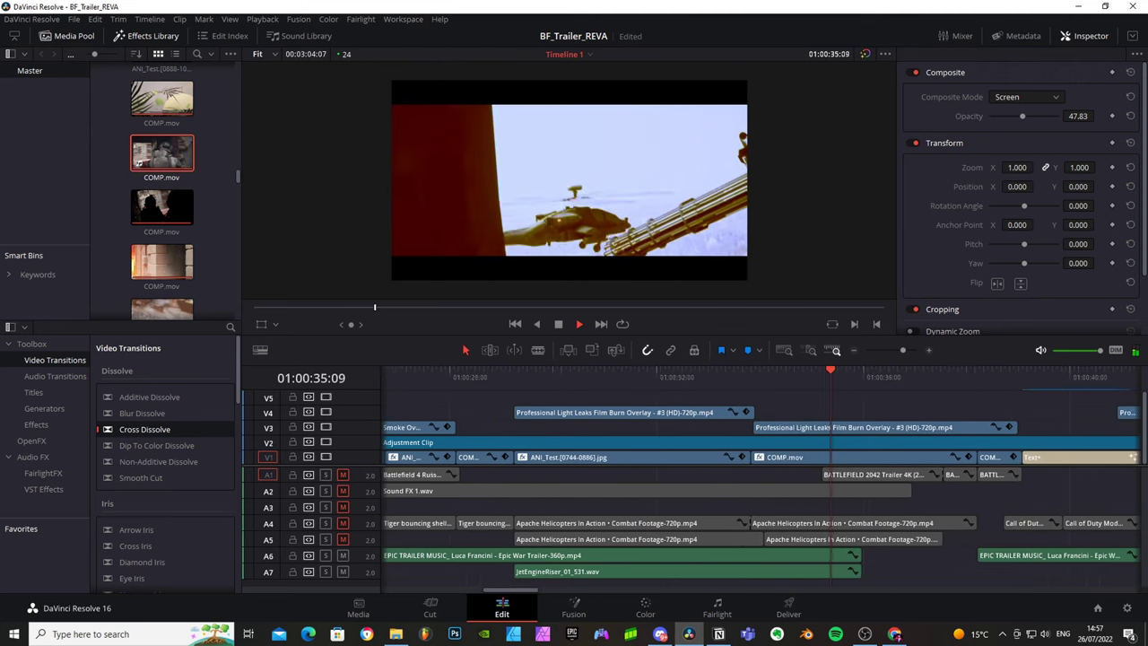
{"action": "scroll", "coordinate": [762, 484], "scroll_direction": "left", "scroll_amount": 10}
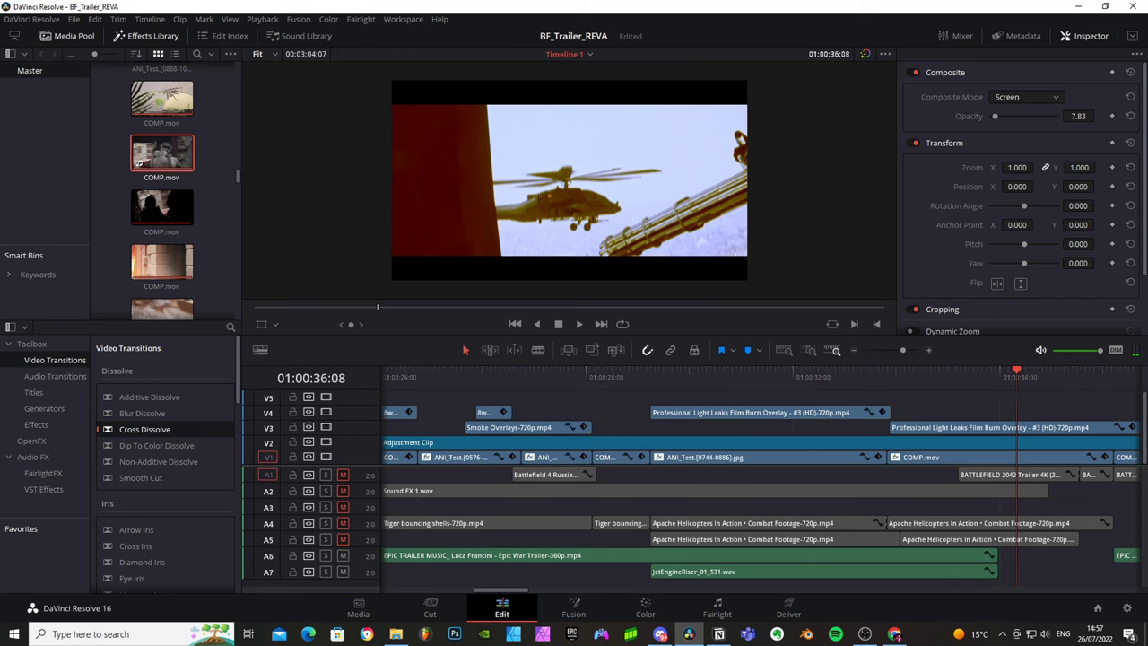
{"action": "scroll", "coordinate": [762, 484], "scroll_direction": "left", "scroll_amount": 3}
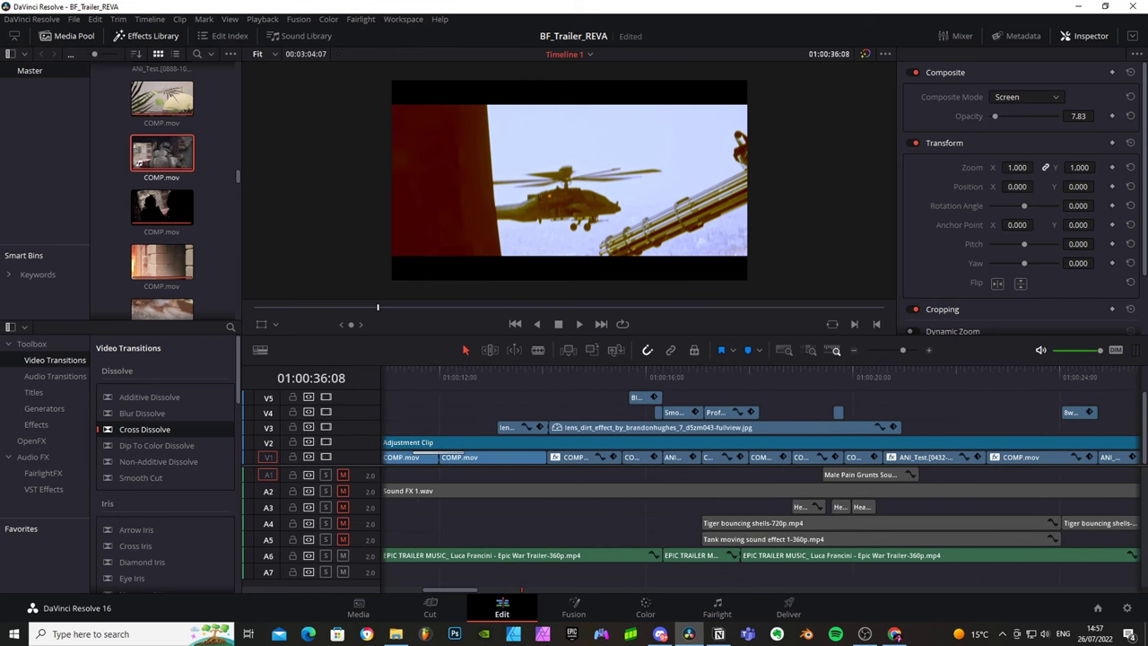
Unmute audio tracks A1 to A5 and play the trailer with sound from 01:00:12:20
{"action": "left_click", "coordinate": [482, 377]}
{"action": "left_click", "coordinate": [343, 491]}
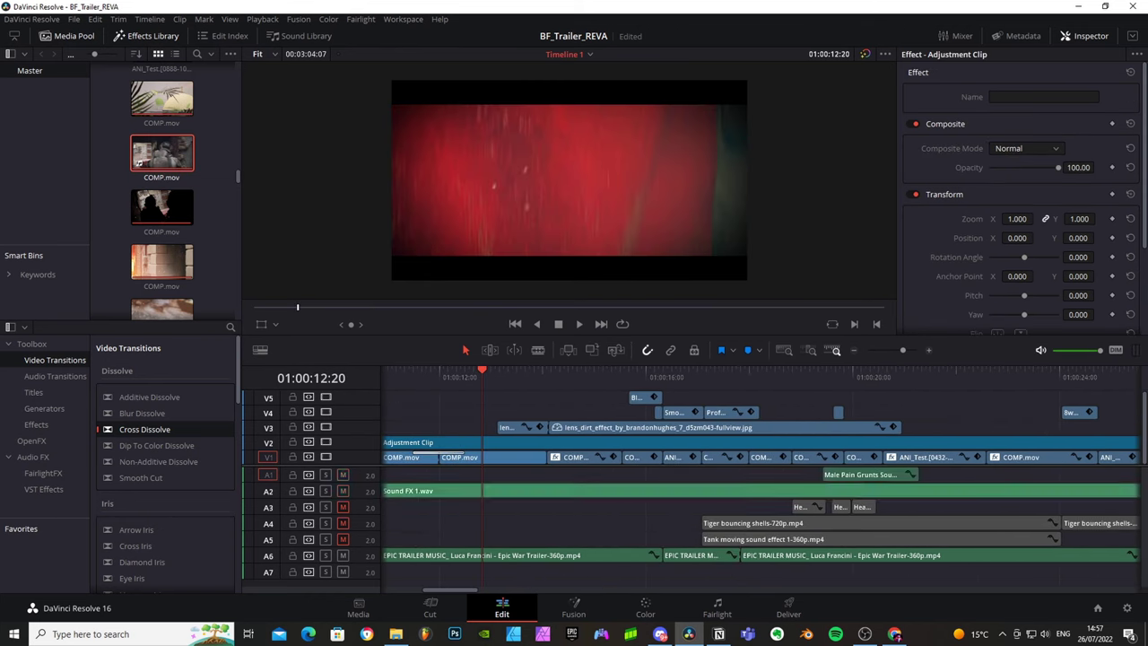
{"action": "left_click", "coordinate": [343, 539]}
{"action": "left_click", "coordinate": [343, 523]}
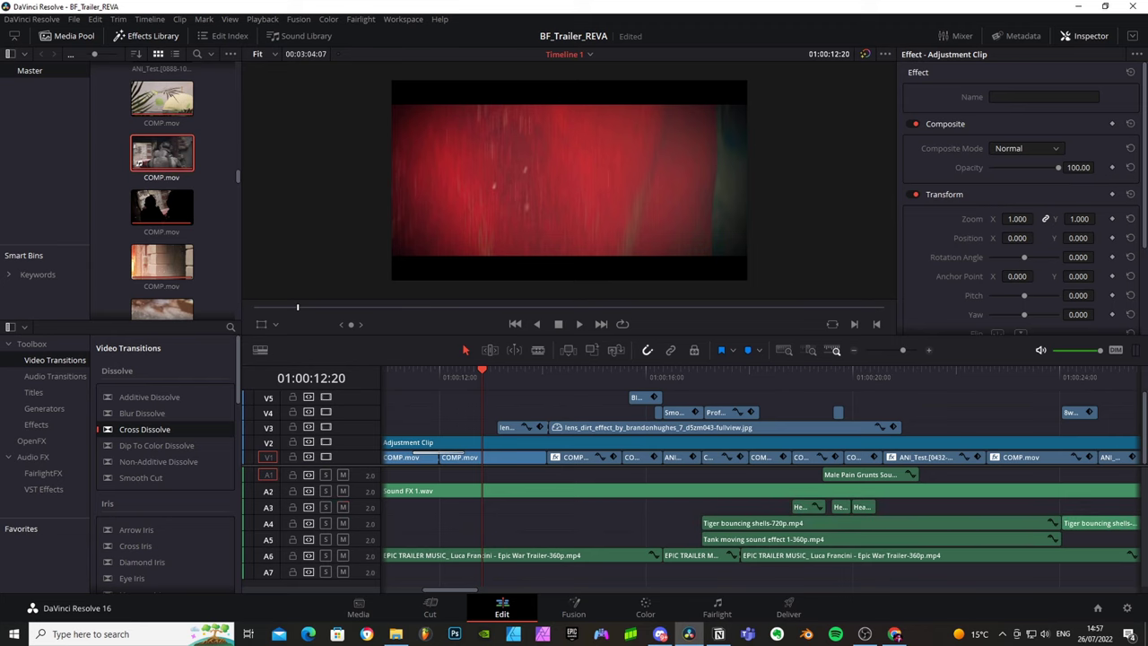
{"action": "key", "text": "space"}
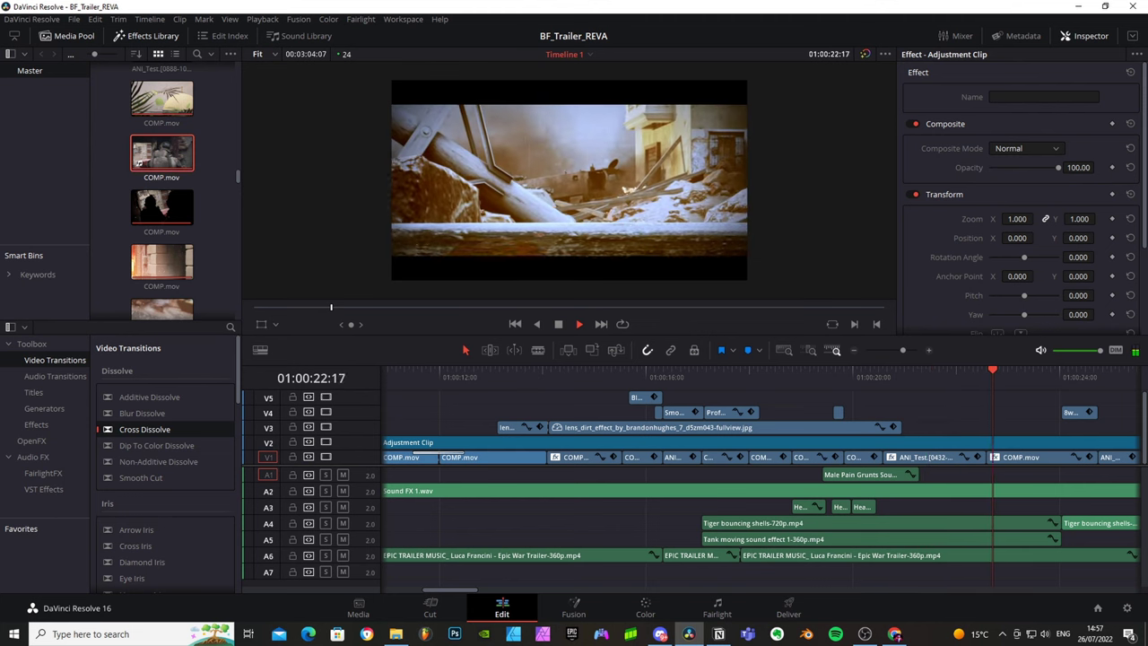
{"action": "key", "text": "space"}
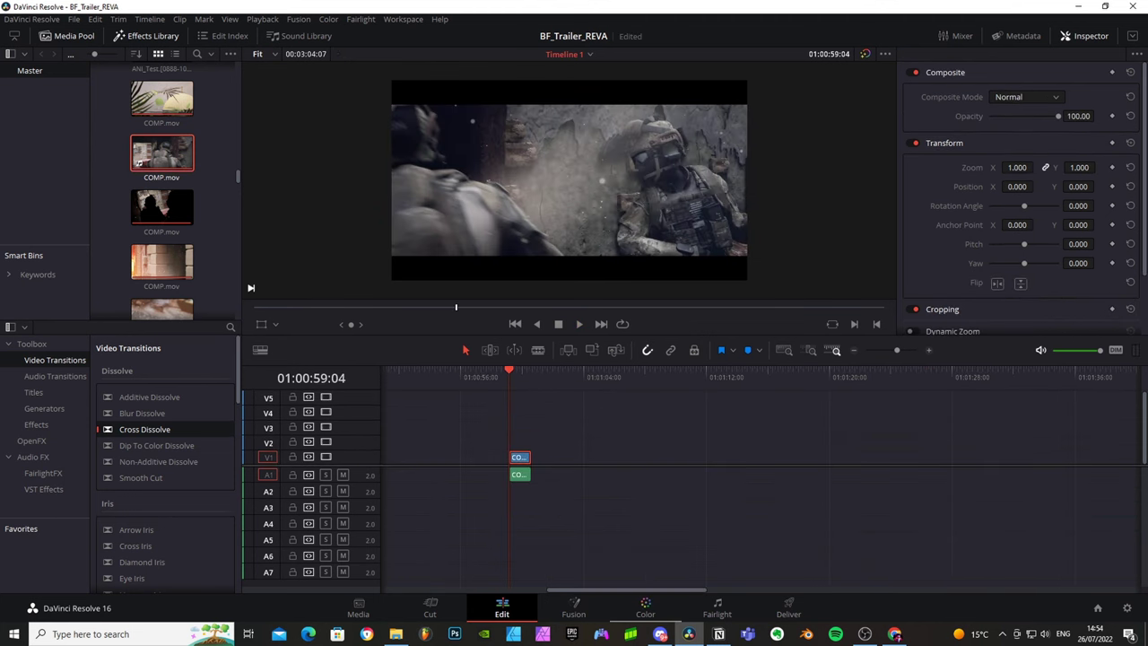
Switch to color grading for the soldier clip at 01:00:59:04
{"action": "key", "text": "shift+6"}
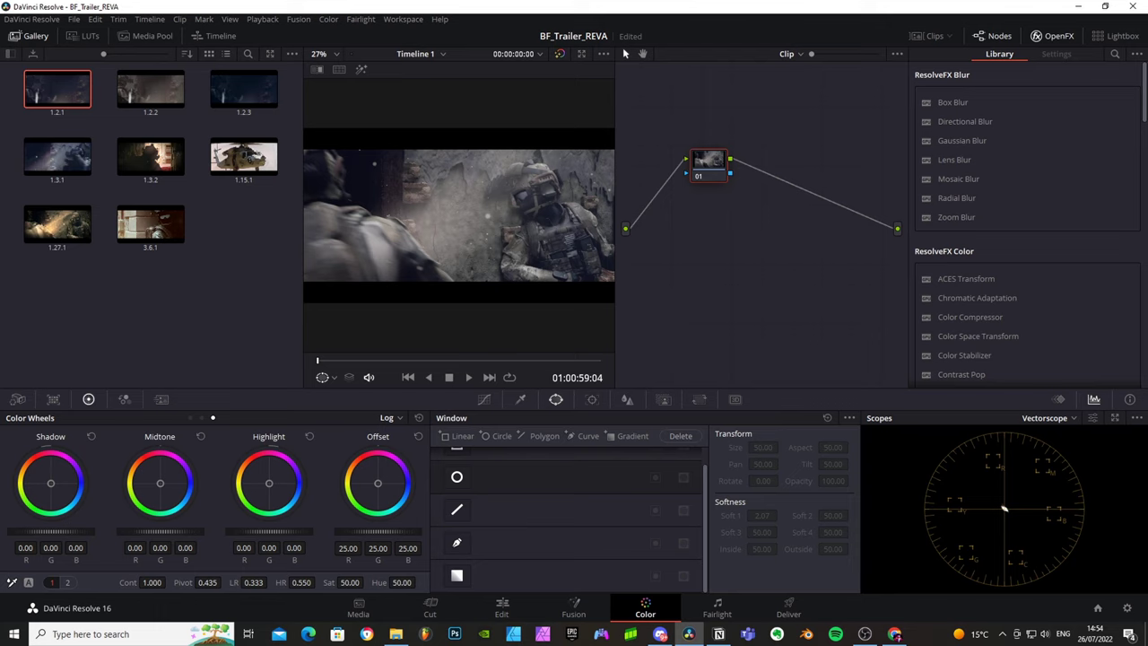
{"action": "key", "text": "alt+s"}
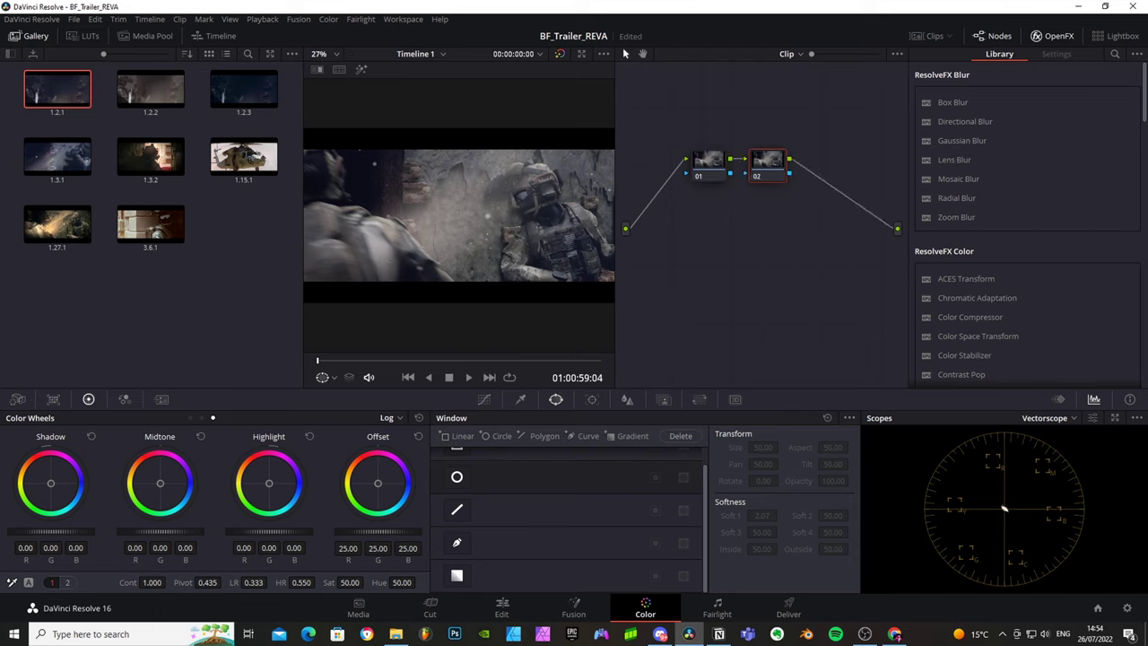
{"action": "left_click_drag", "start_coordinate": [269, 532], "coordinate": [269, 532]}
{"action": "key", "text": "Delete"}
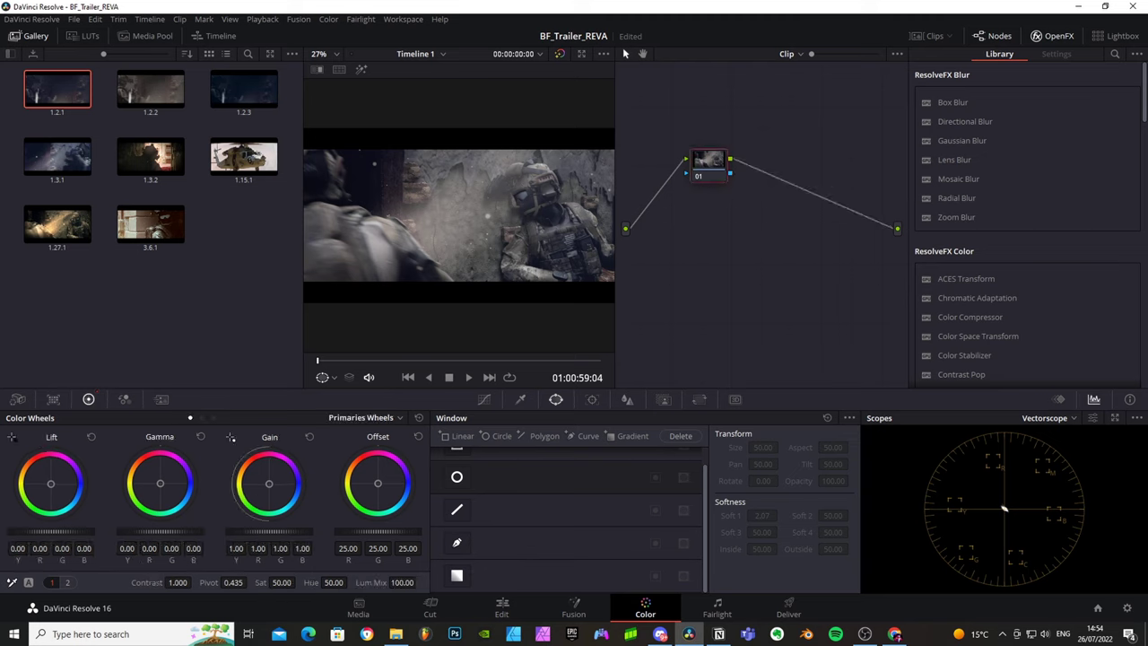
Lower the soldier clip's overall Lift to -0.02 on node 01 with the Primaries Wheels
{"action": "left_click_drag", "start_coordinate": [50, 532], "coordinate": [45, 532]}
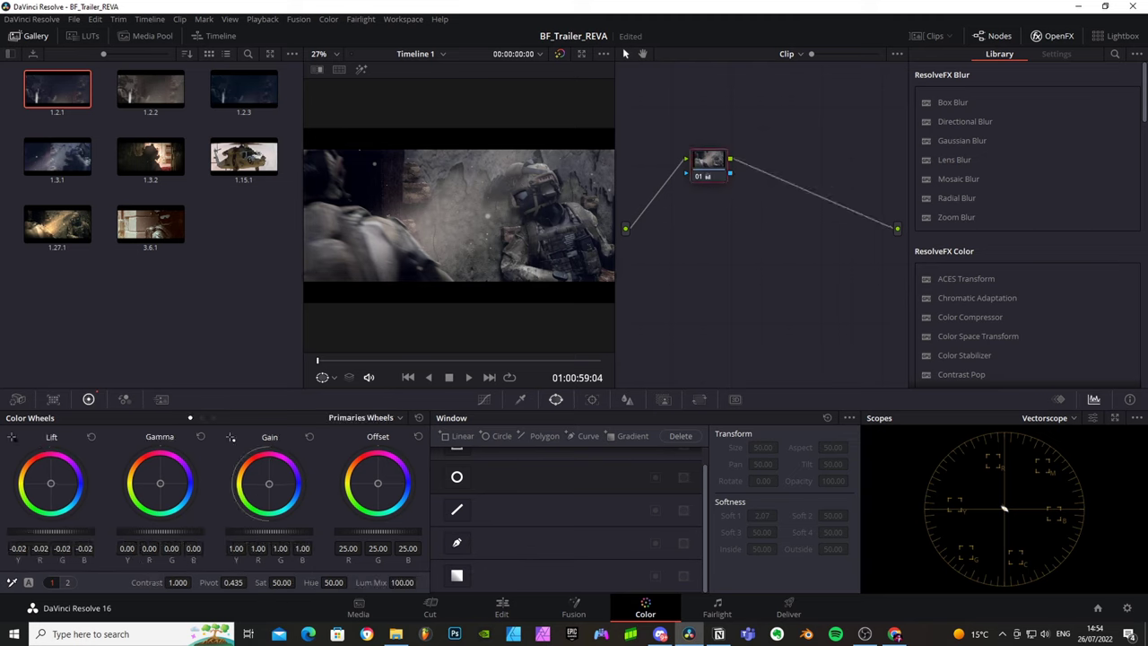